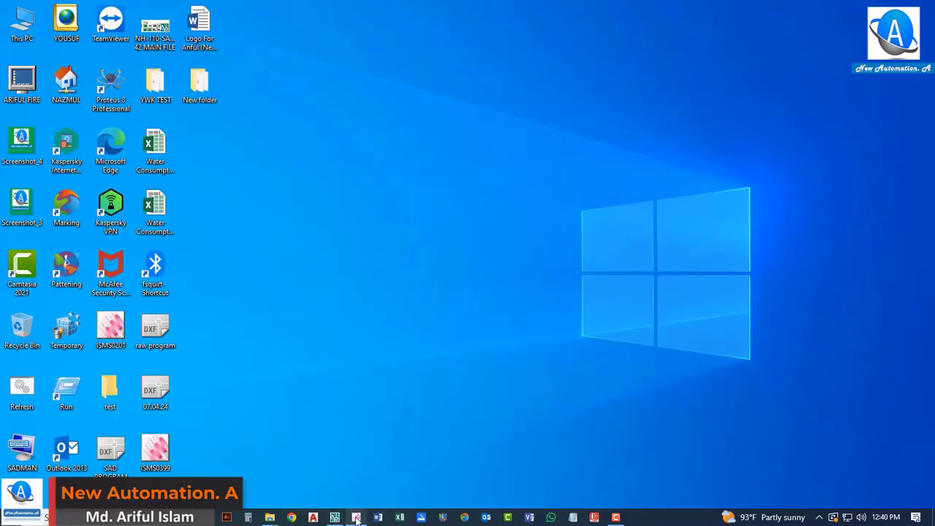
Launch PS-300B, create a new blank document, and bring its window back to the front
left_click(356, 519)
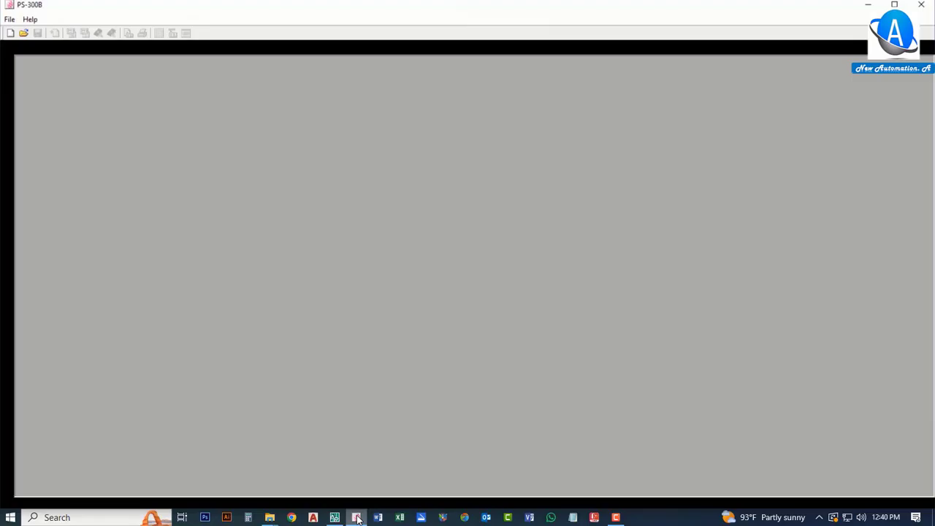
left_click(11, 32)
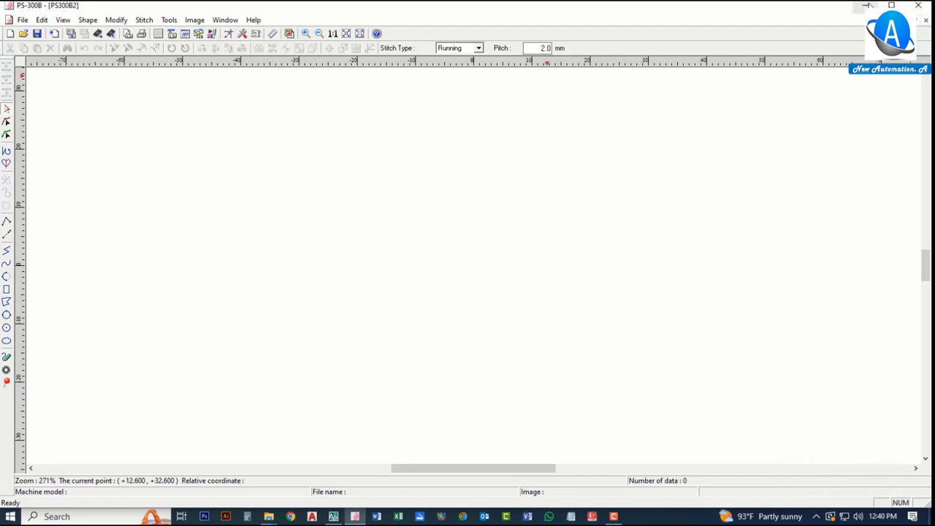
left_click(867, 6)
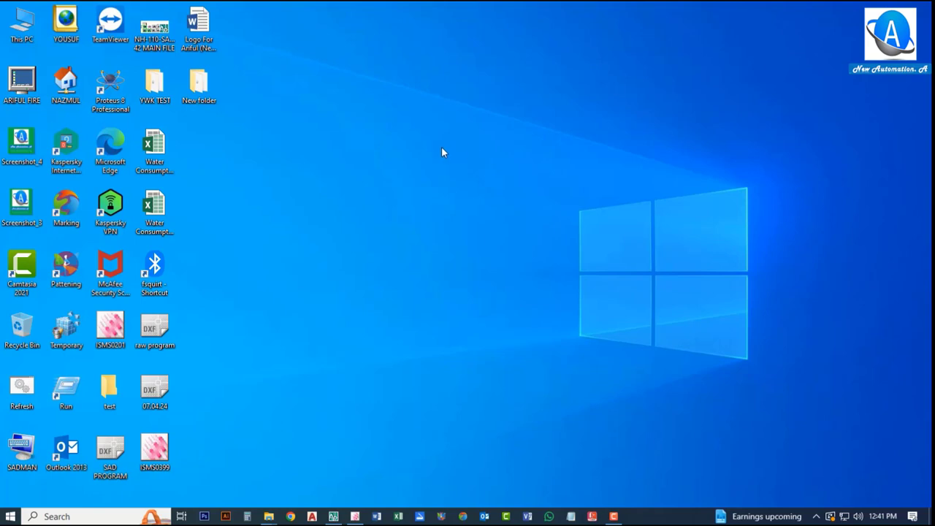
mouse_move(356, 518)
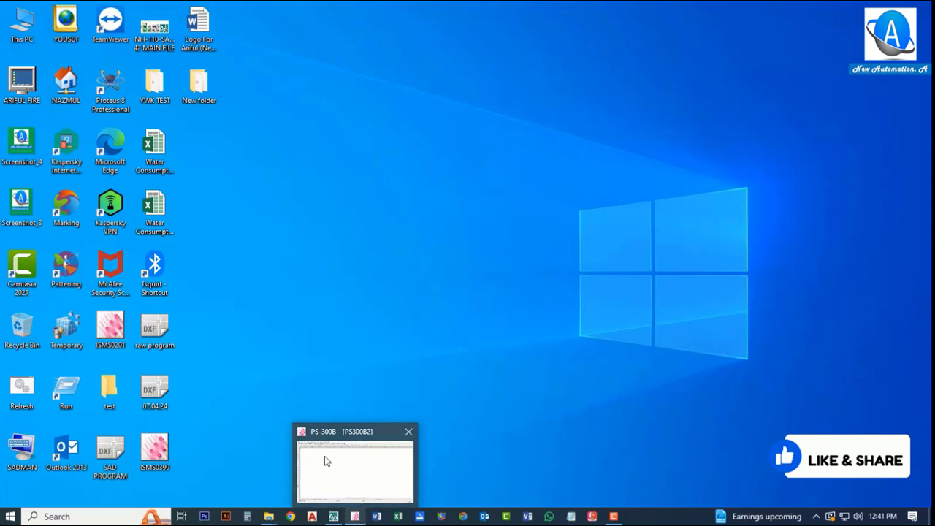
left_click(353, 469)
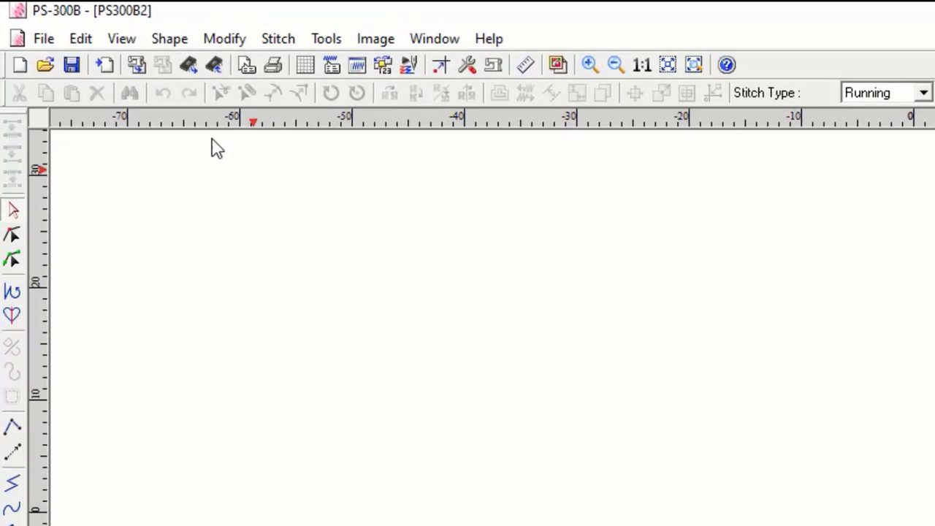
Review the file types offered for opening a file, close the dialog without opening anything, and return to the desktop
left_click(51, 74)
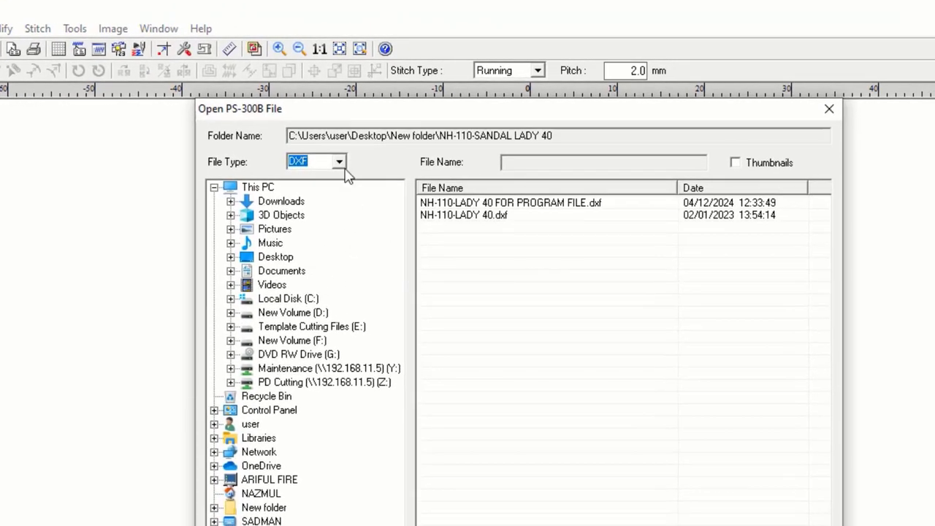
left_click(339, 162)
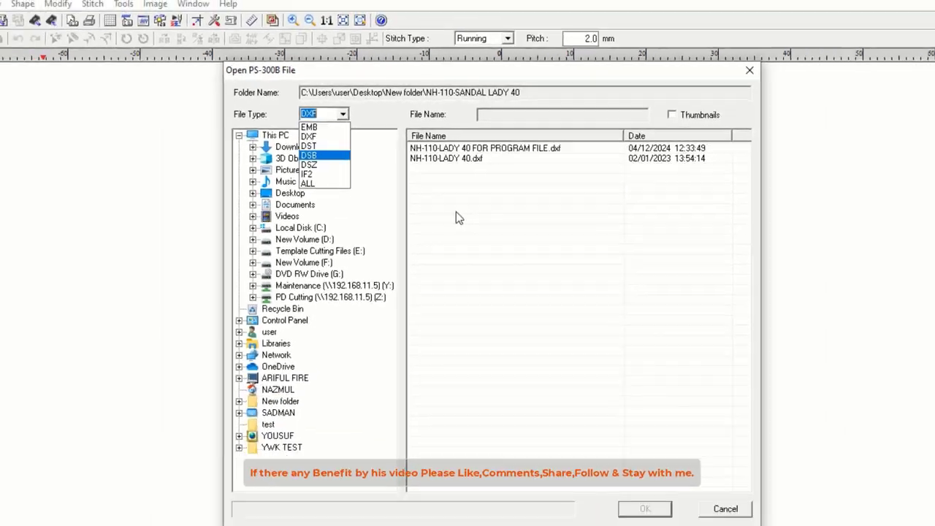
left_click(494, 264)
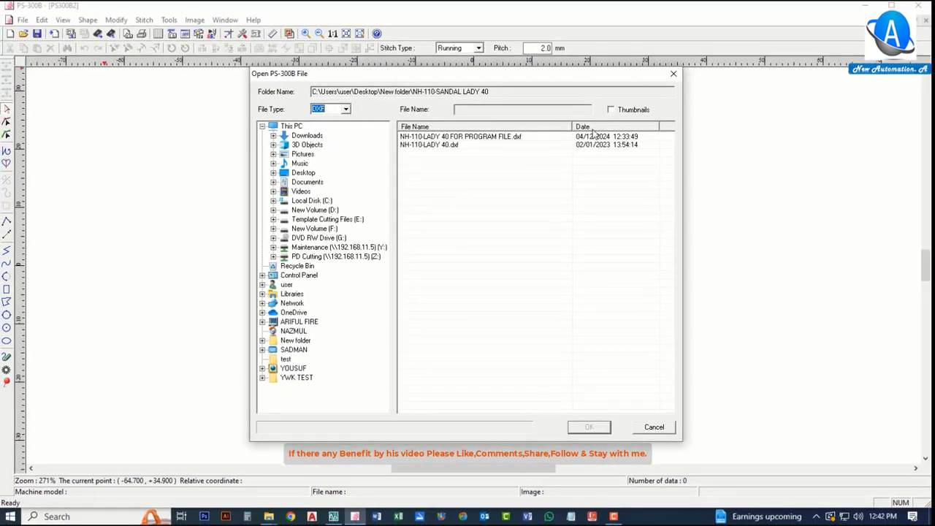
left_click(674, 75)
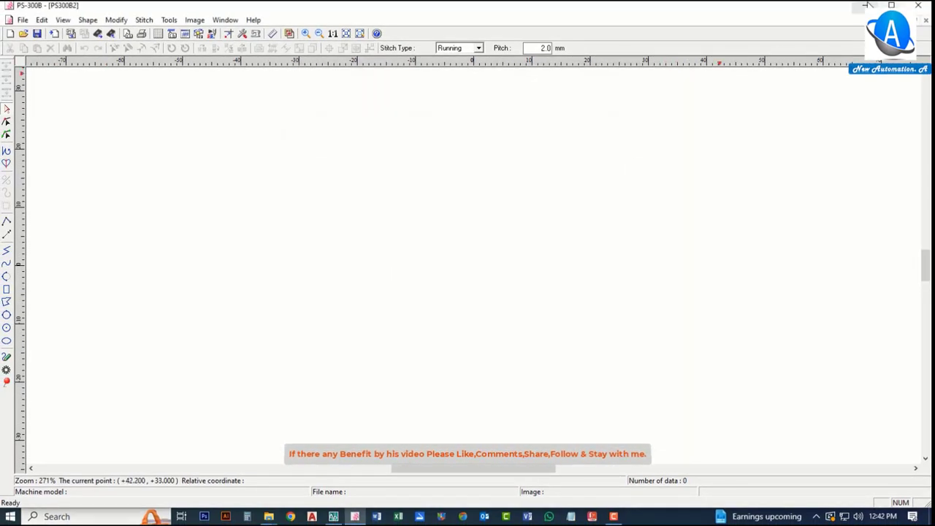
left_click(867, 6)
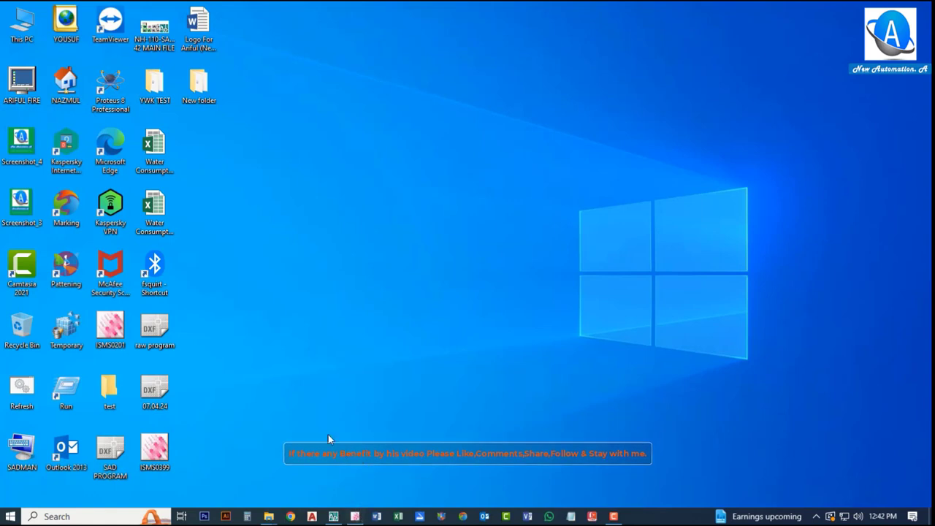
From New folder's NH-110-SANDAL LADY 40 subfolder, view the NH-110-LADY 40 FOR PROGRAM FILE drawing in AutoCAD, then close it
double_click(214, 90)
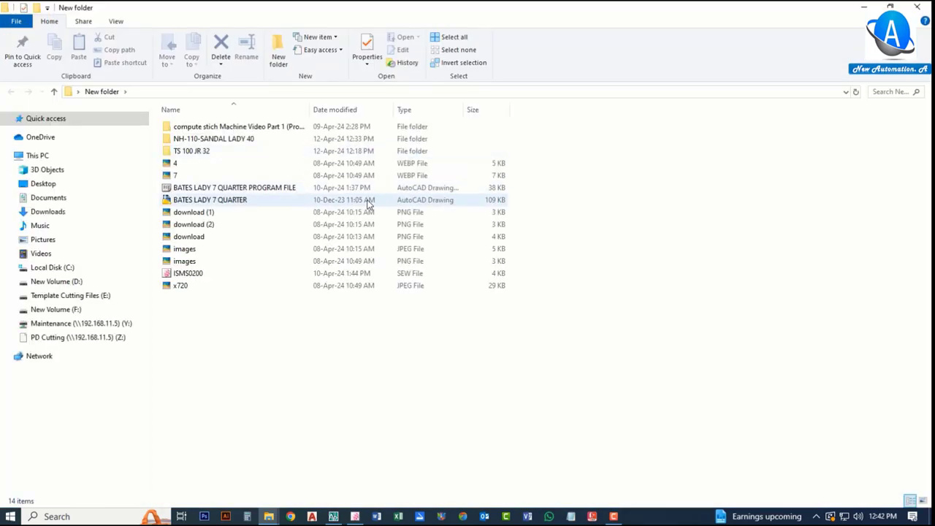
double_click(253, 139)
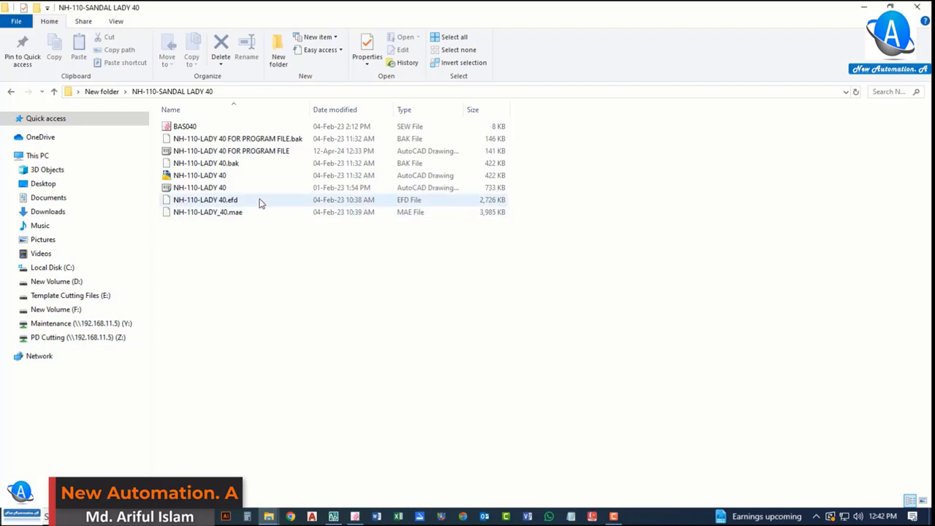
left_click(234, 152)
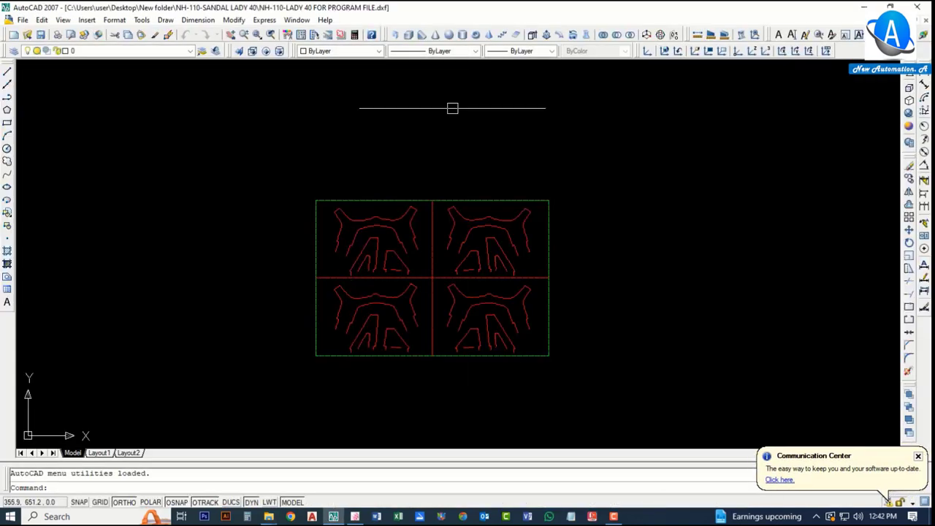
left_click(925, 20)
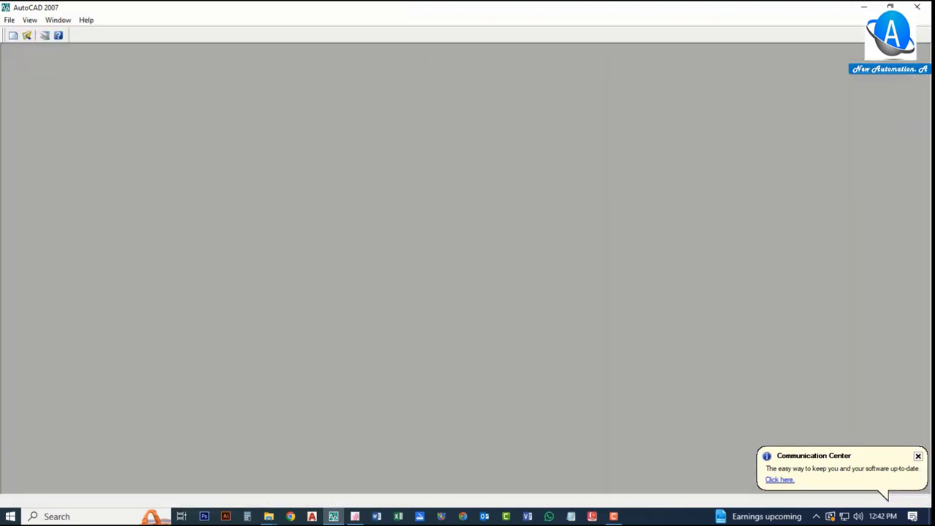
left_click(864, 7)
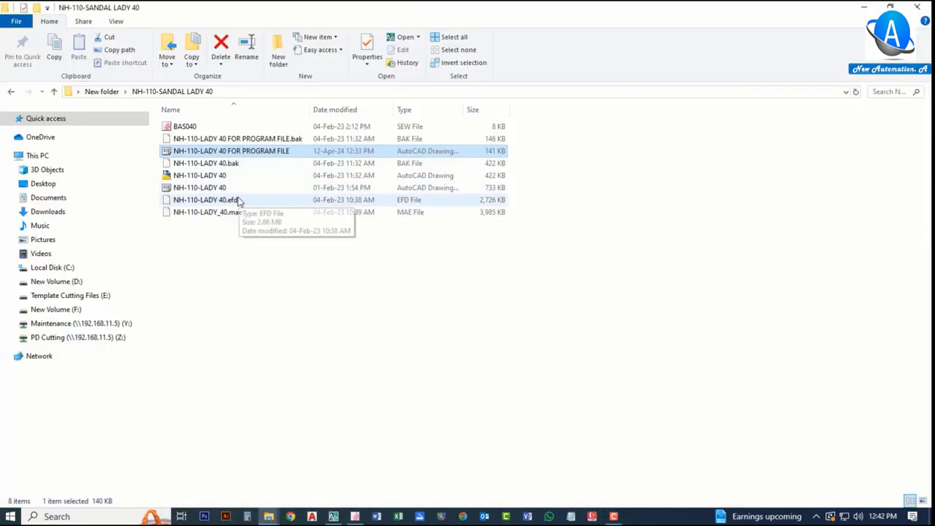
Open the NH-110-LADY 40 AutoCAD drawing and select the four white plate layouts beside the red stitch layout
left_click(205, 177)
double_click(205, 179)
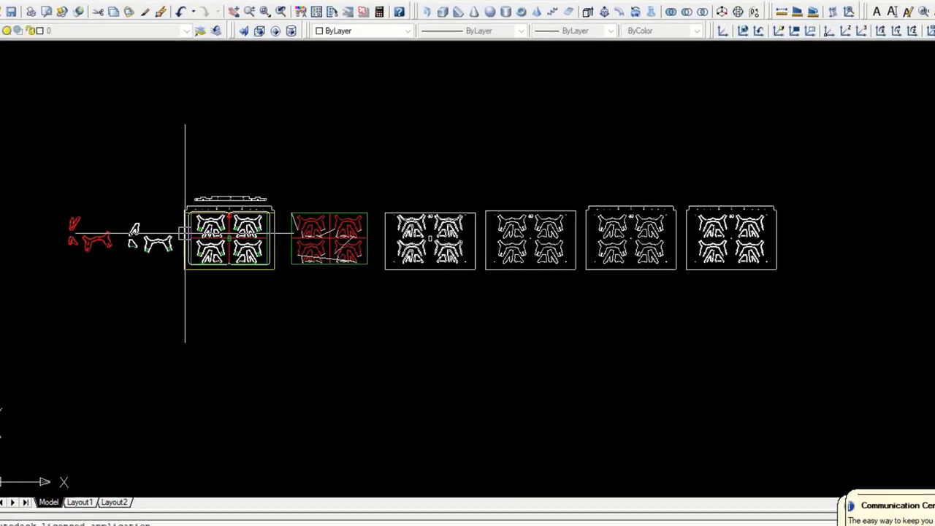
scroll(855, 272, "up", 3)
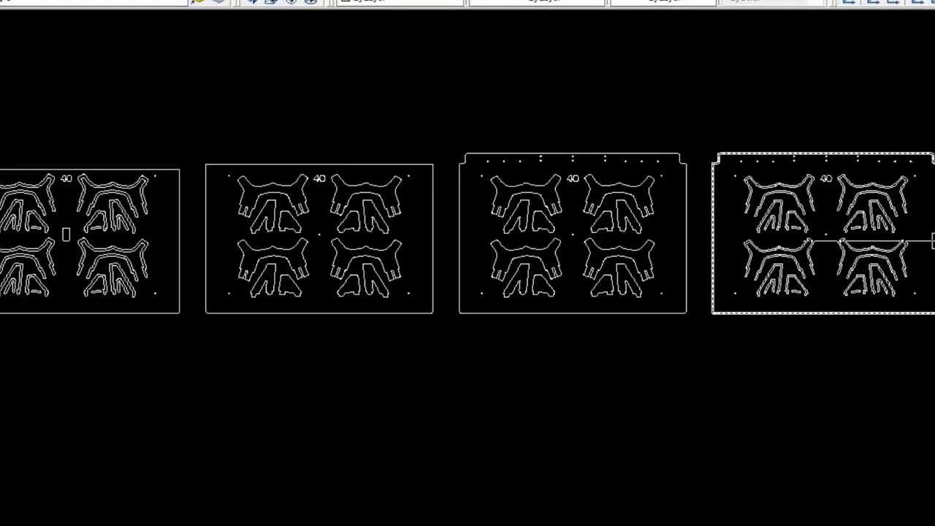
scroll(921, 241, "down", 2)
left_click(934, 160)
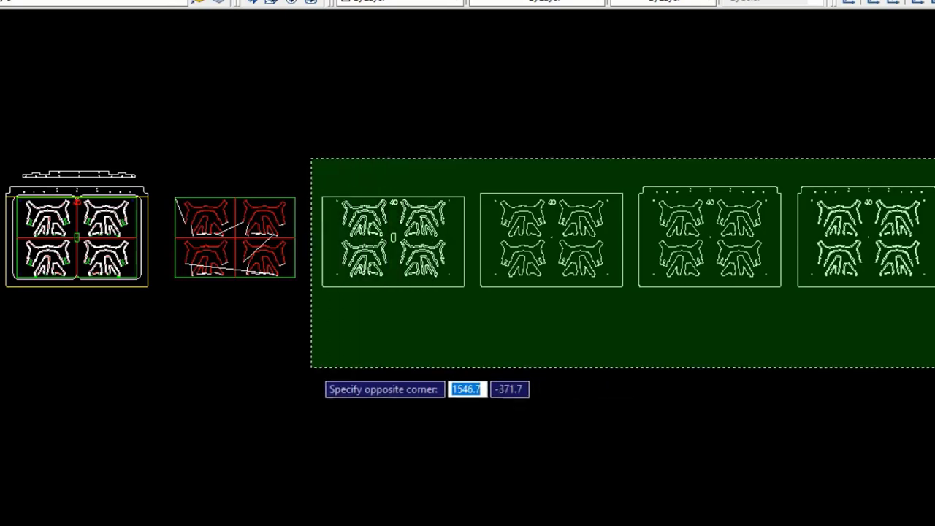
left_click(310, 362)
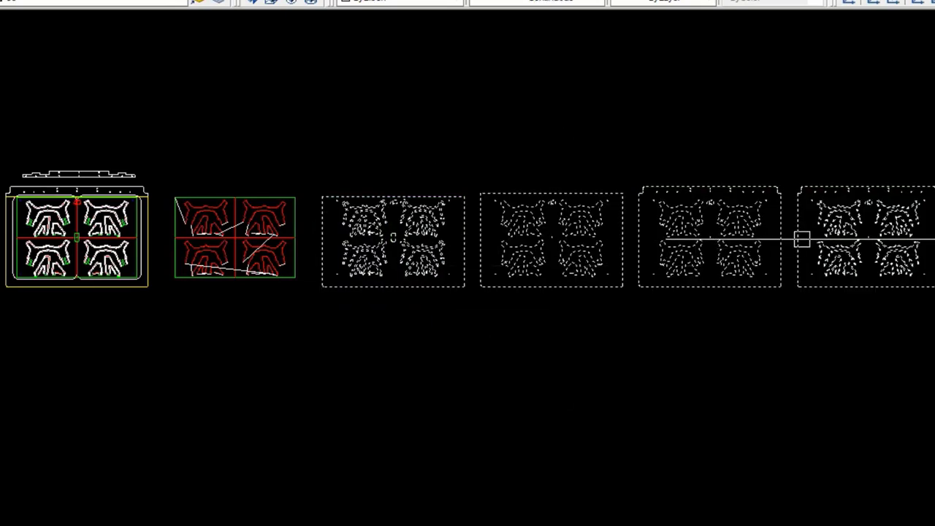
Inspect the red stitch layout inside the green frame and select all of it, including its white connecting lines
scroll(139, 244, "up", 4)
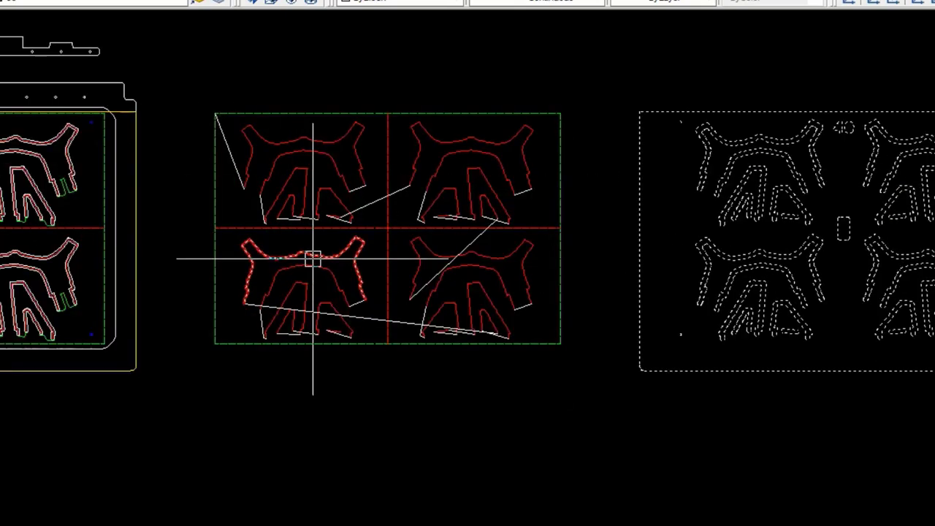
scroll(313, 256, "down", 2)
scroll(480, 160, "up", 3)
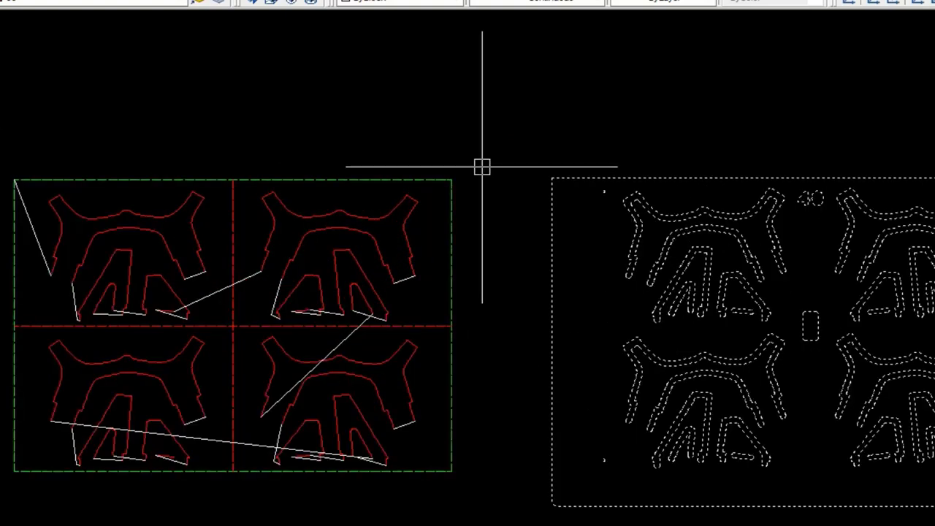
scroll(480, 175, "down", 2)
left_click(486, 159)
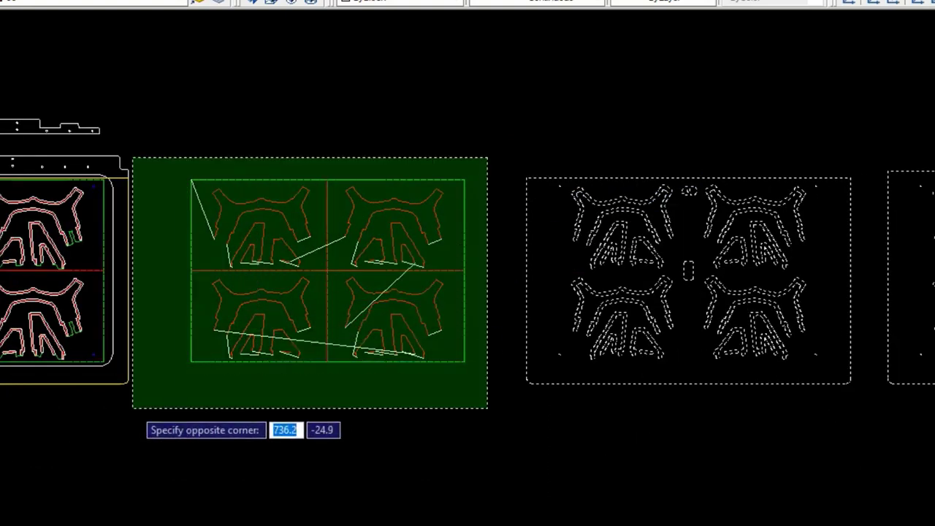
left_click(142, 407)
Examine the selected stitch layout alongside the neighbouring plates, clear the selection, and return to the file folder
scroll(288, 336, "down", 4)
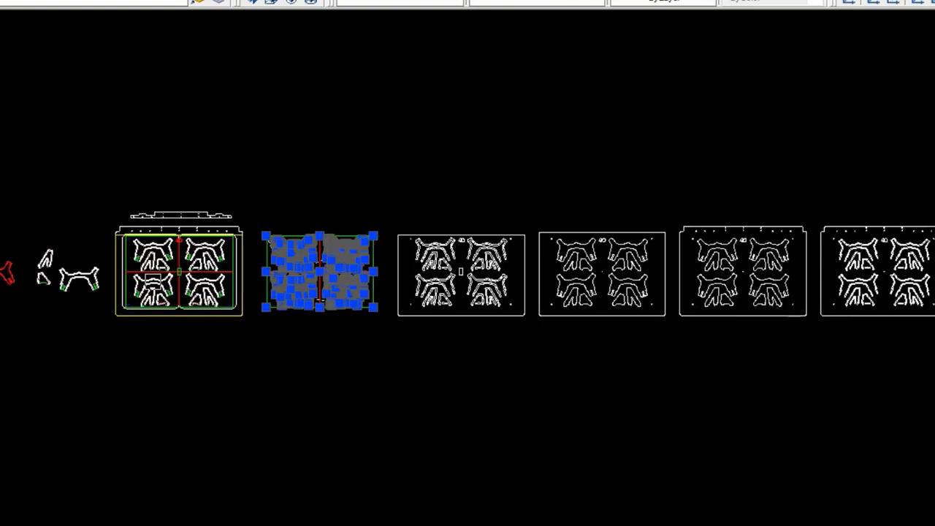
scroll(327, 278, "up", 5)
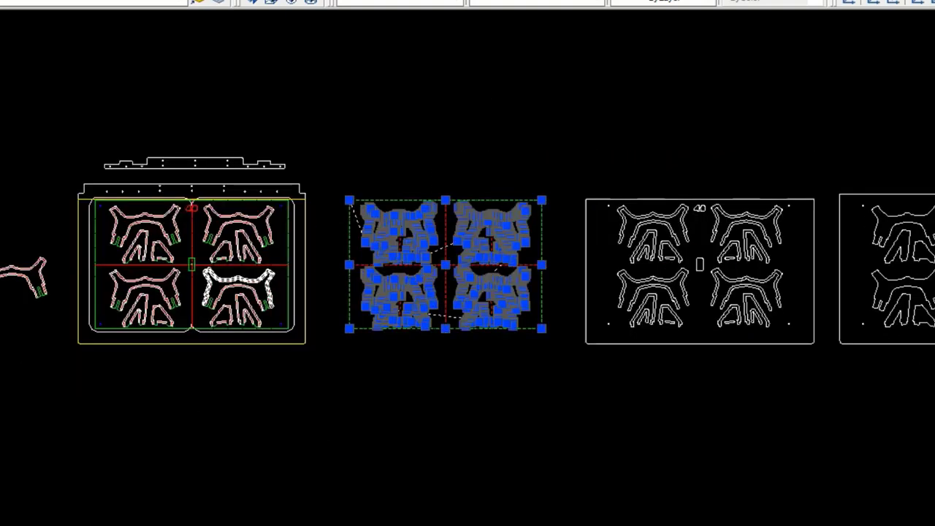
scroll(208, 274, "down", 2)
scroll(193, 272, "down", 2)
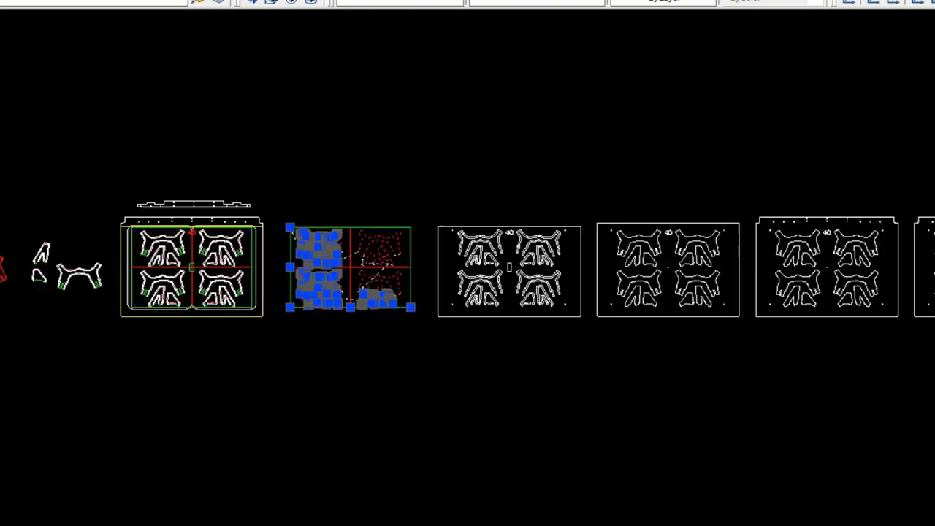
scroll(413, 278, "up", 3)
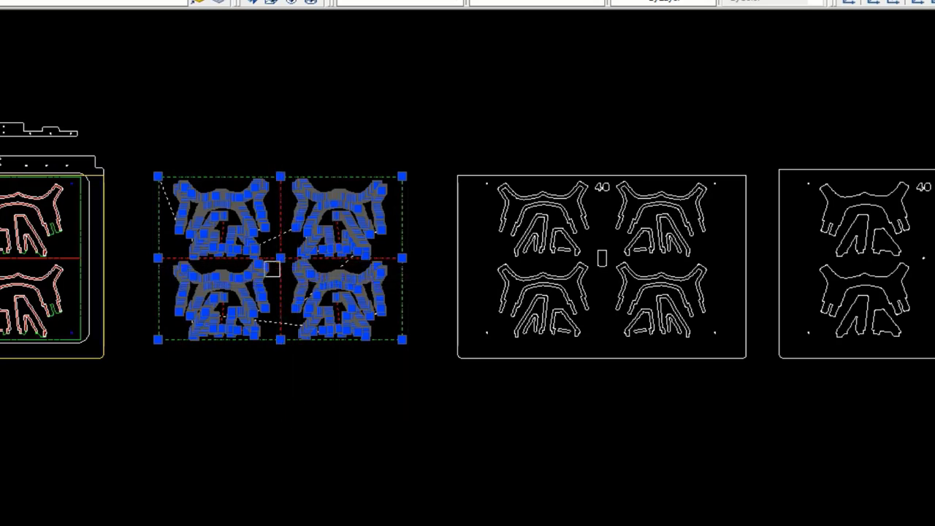
scroll(266, 269, "down", 2)
scroll(241, 253, "up", 5)
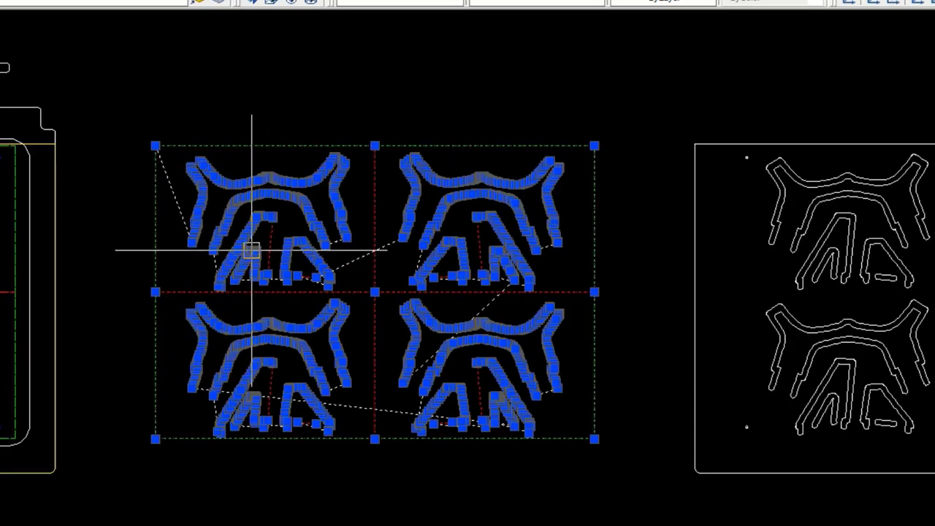
scroll(251, 250, "down", 2)
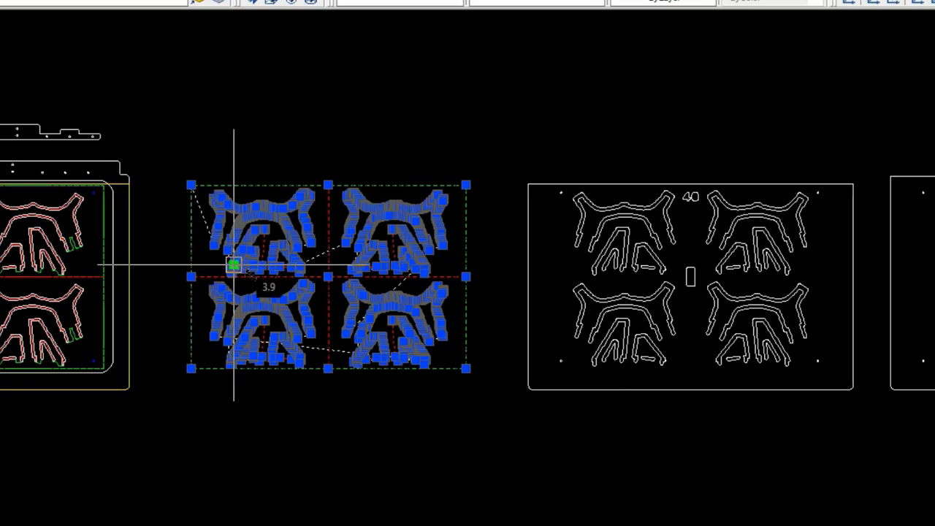
key("Escape")
scroll(409, 220, "up", 2)
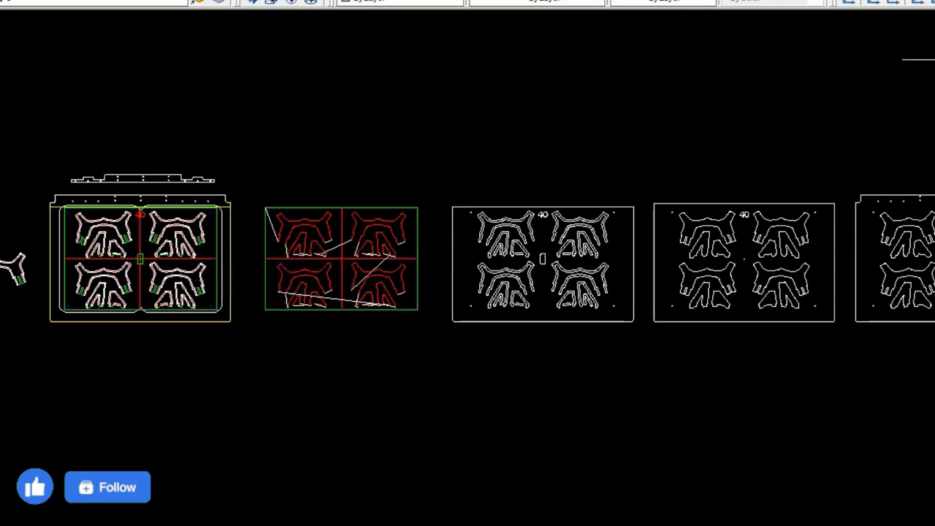
left_click(619, 336)
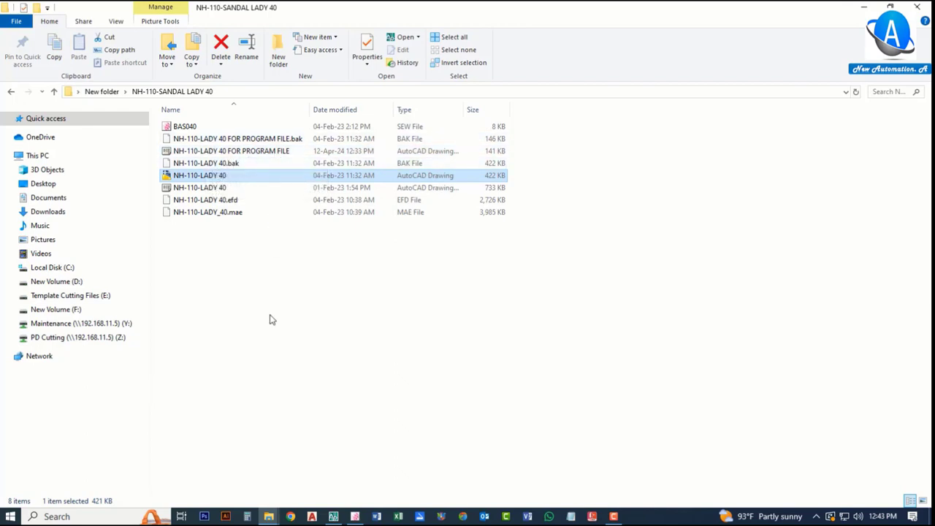
Switch to PS-300B and select NH-110-LADY 40 FOR PROGRAM FILE.dxf for opening from the desktop's New folder, in NH-110-SANDAL LADY 40
left_click(355, 517)
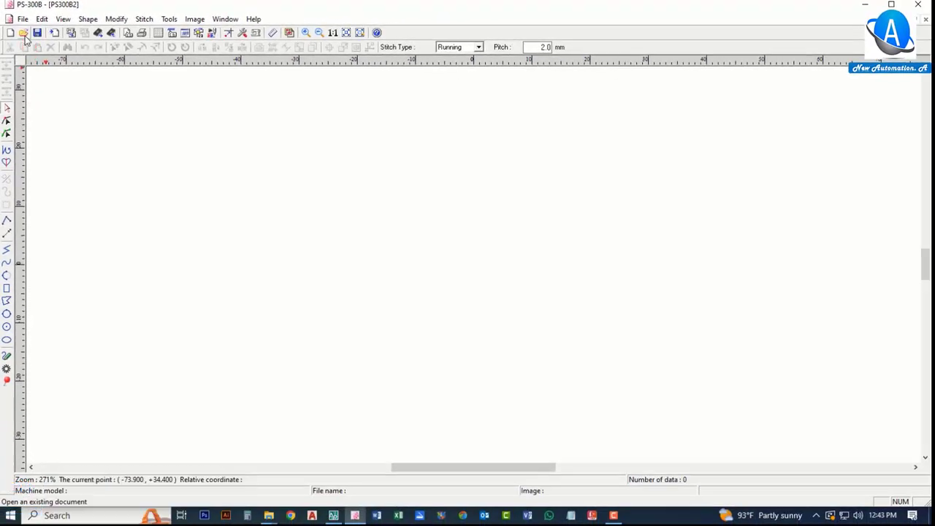
left_click(24, 33)
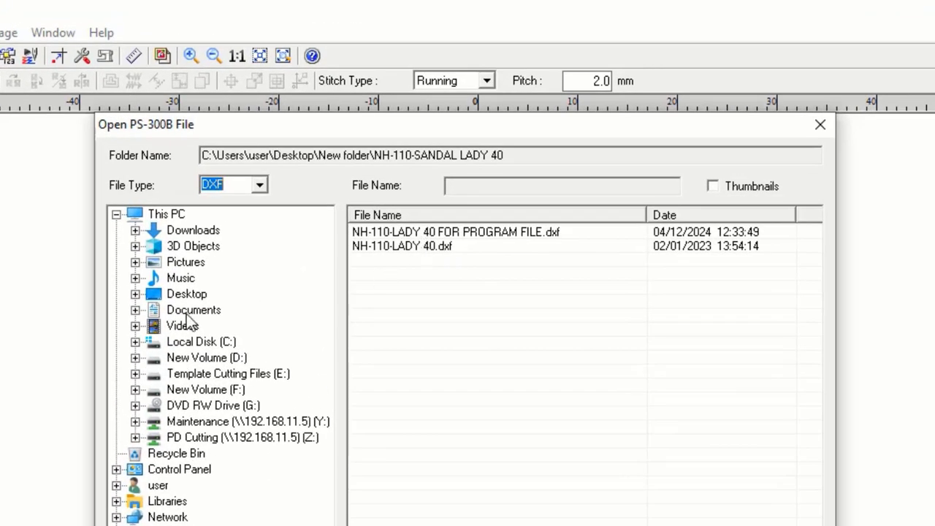
double_click(188, 295)
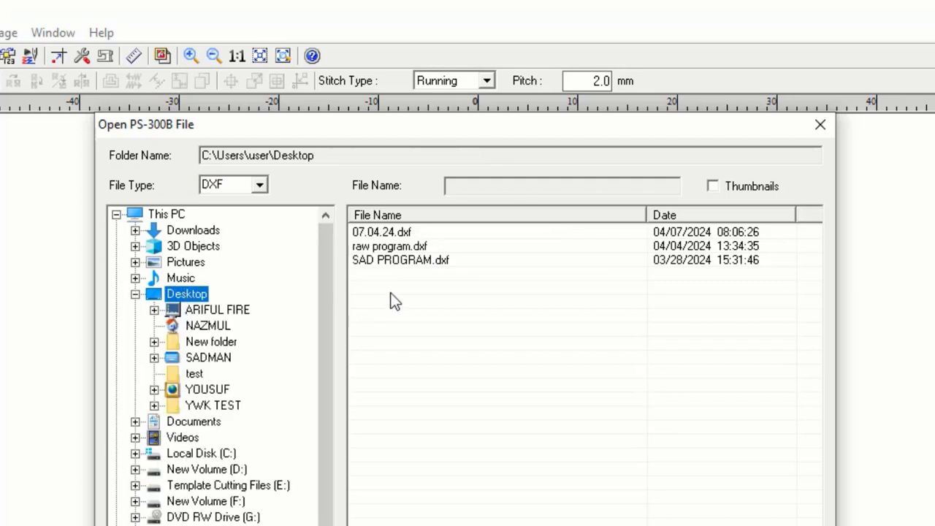
double_click(211, 342)
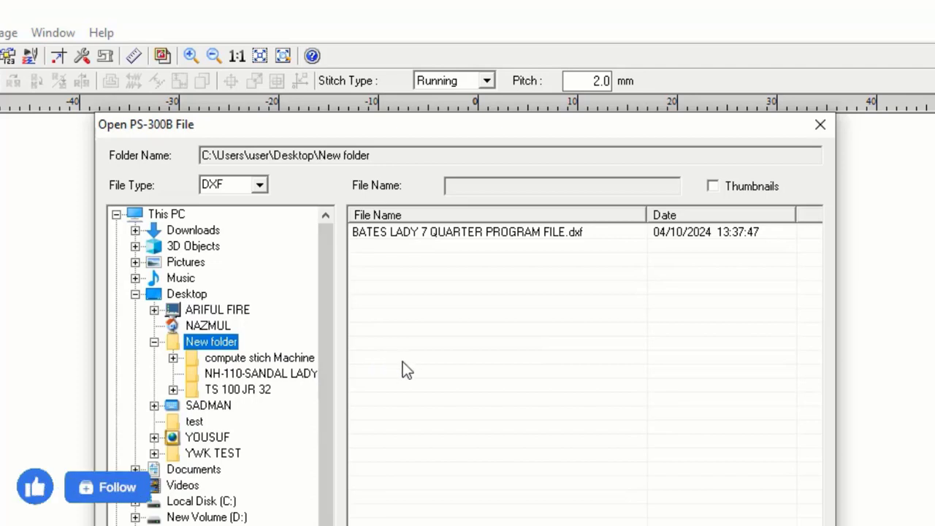
left_click(263, 378)
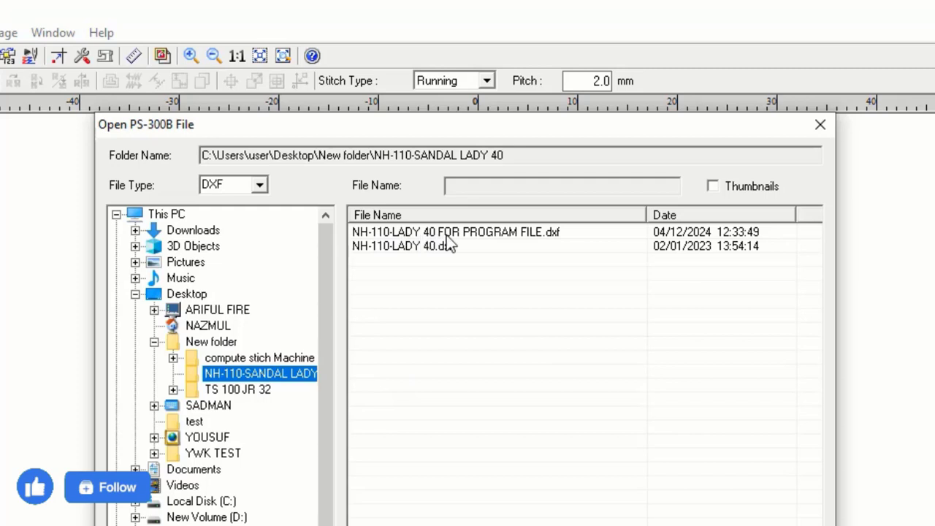
left_click(513, 233)
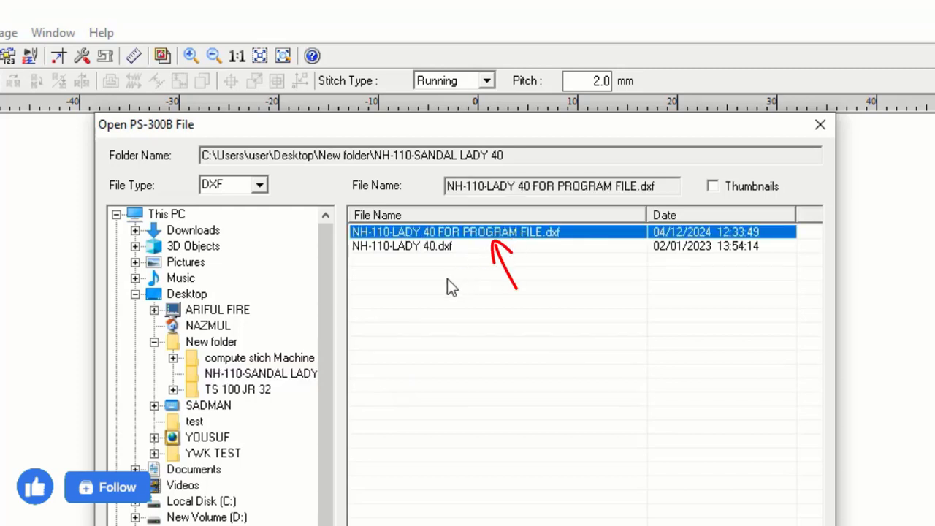
Open the selected DXF and import layers 0 and 99 with their outlines connected automatically
double_click(512, 233)
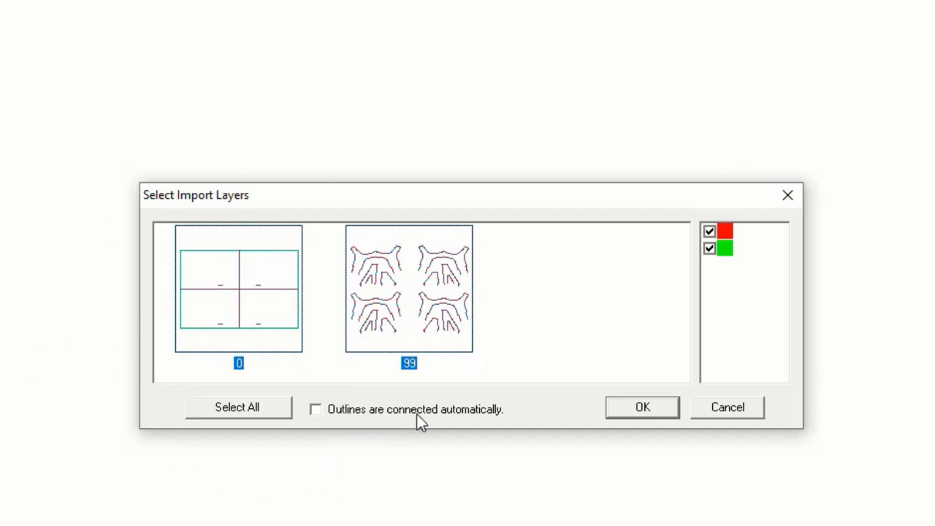
left_click(317, 410)
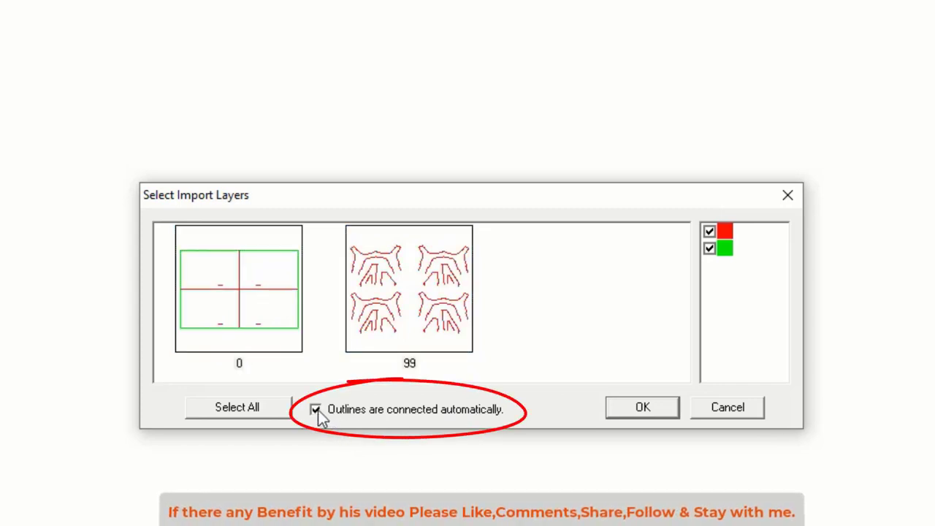
left_click(638, 410)
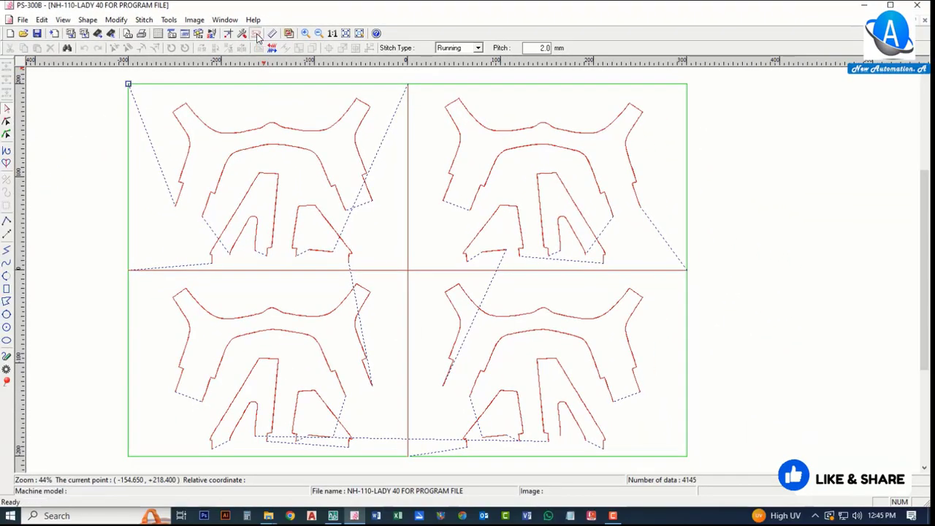
In the machine model settings, choose the BAS366E model with the 650 x 400 sewing area
left_click(256, 35)
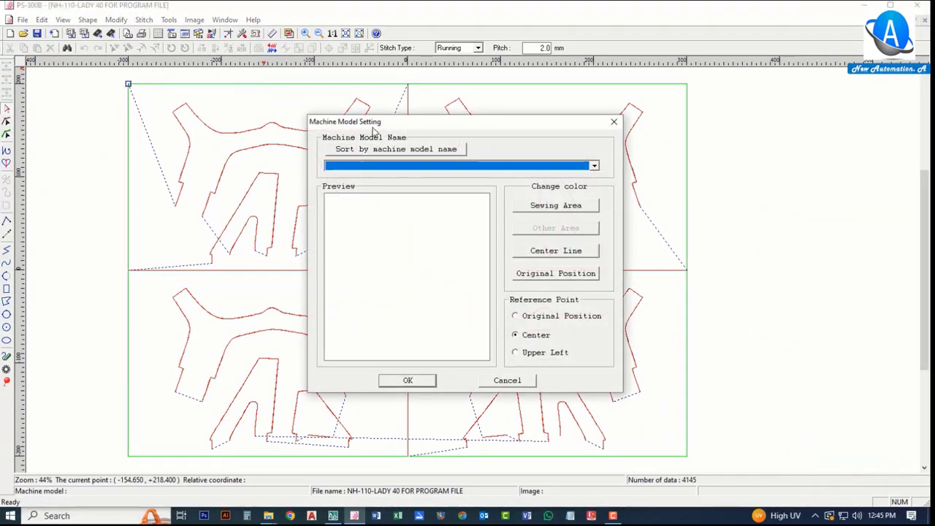
left_click(596, 167)
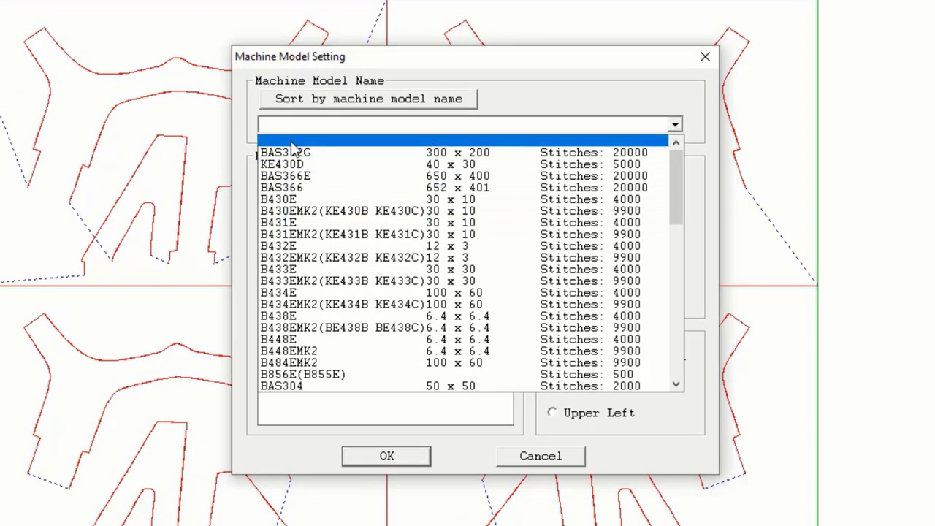
scroll(289, 349, "down", 6)
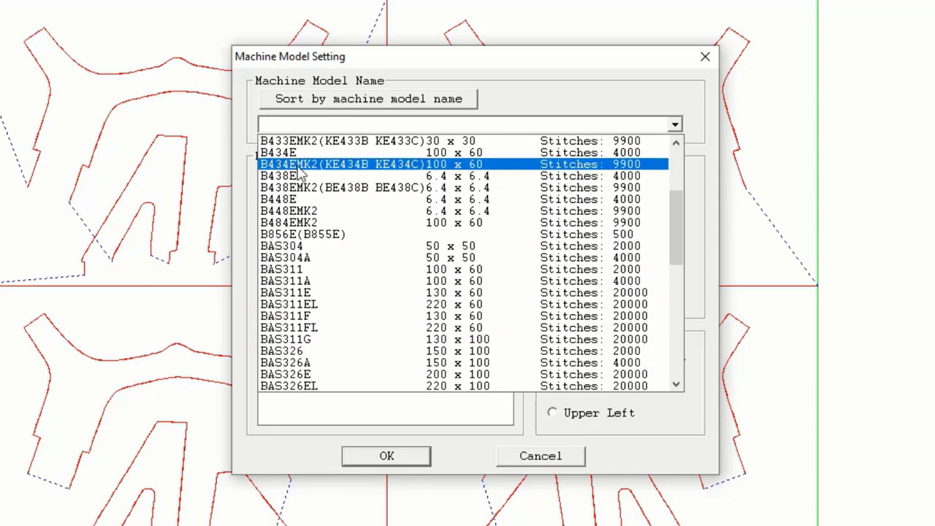
scroll(289, 344, "down", 7)
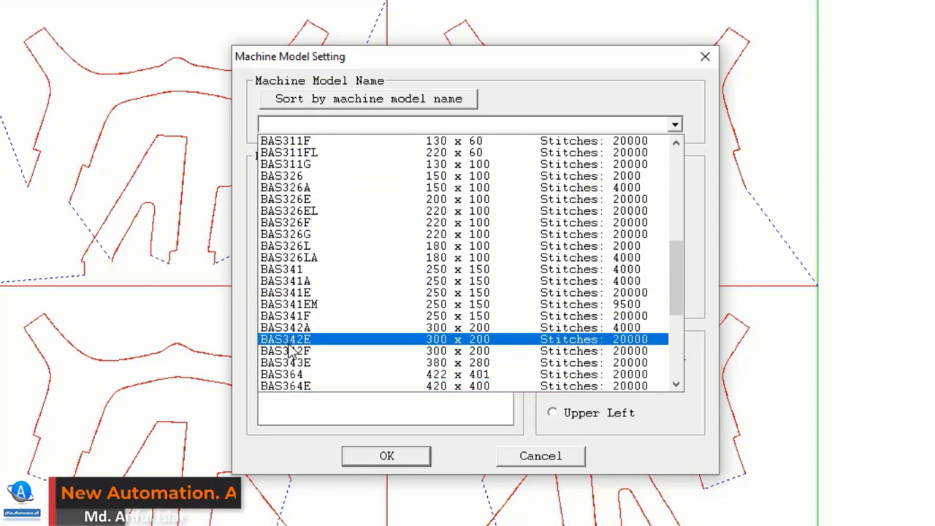
scroll(297, 358, "down", 2)
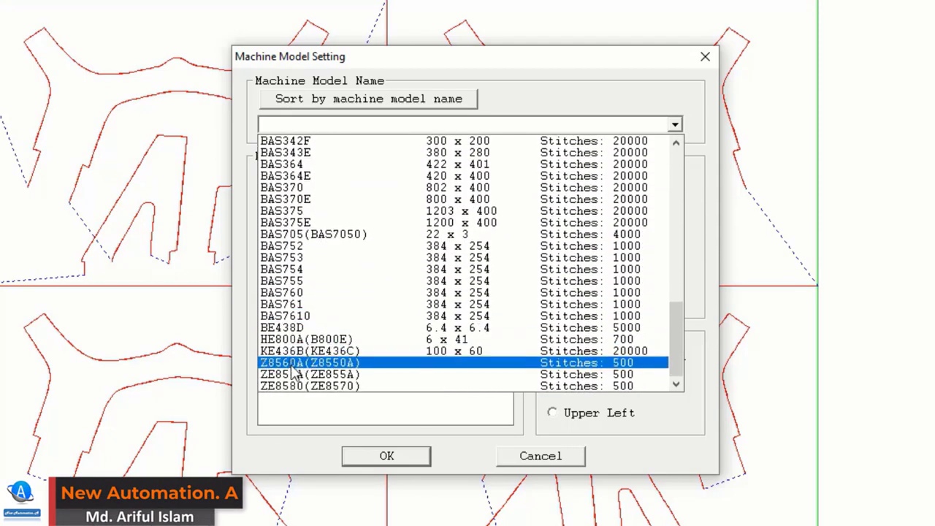
scroll(296, 358, "up", 8)
scroll(293, 342, "up", 7)
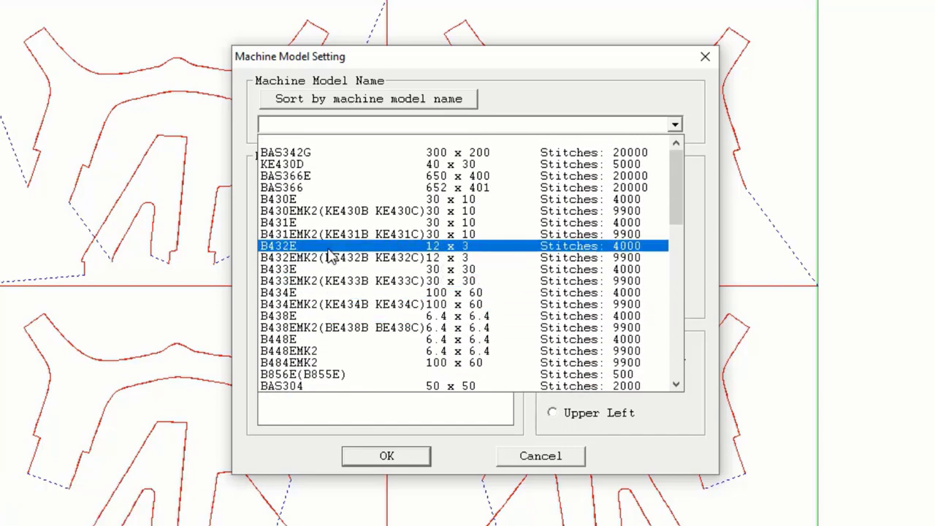
left_click(287, 175)
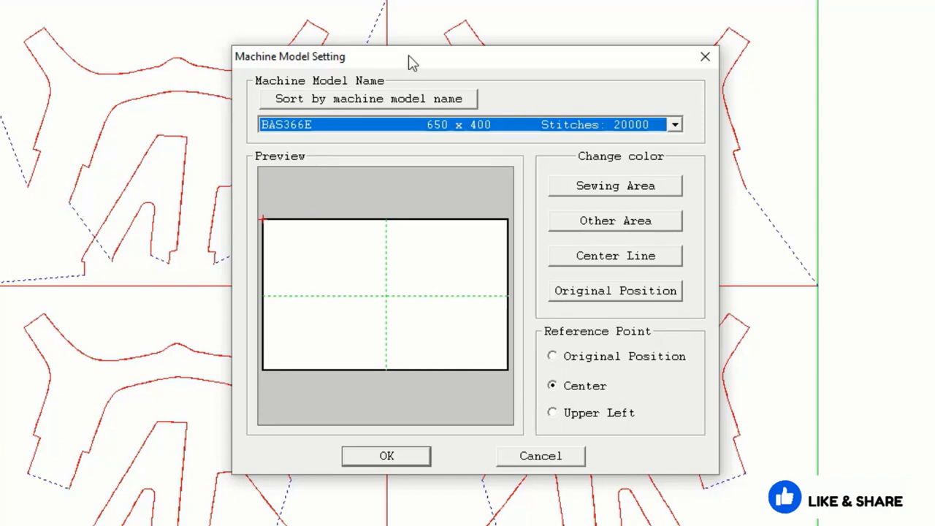
Apply the machine model with Center as reference point and place its sewing area centred on the imported layout's crossing centre lines
left_click_drag(409, 56, 469, 69)
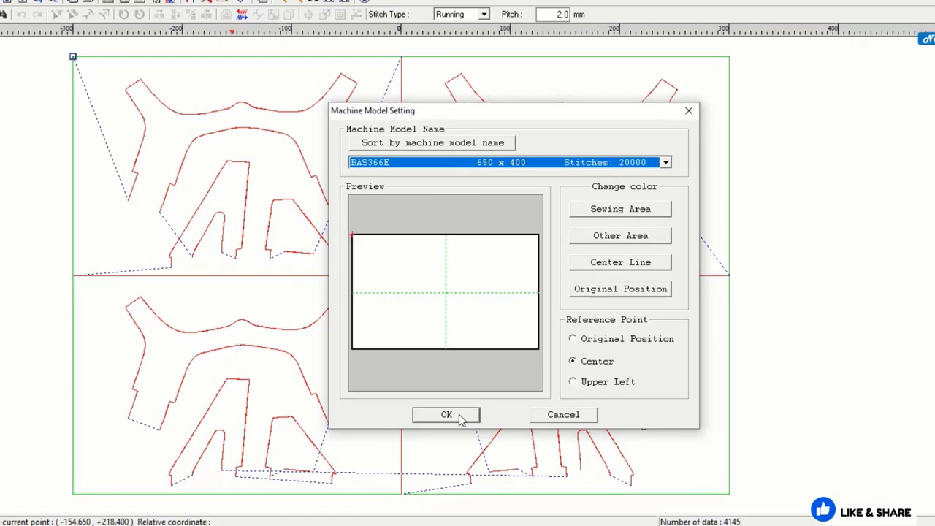
left_click(458, 416)
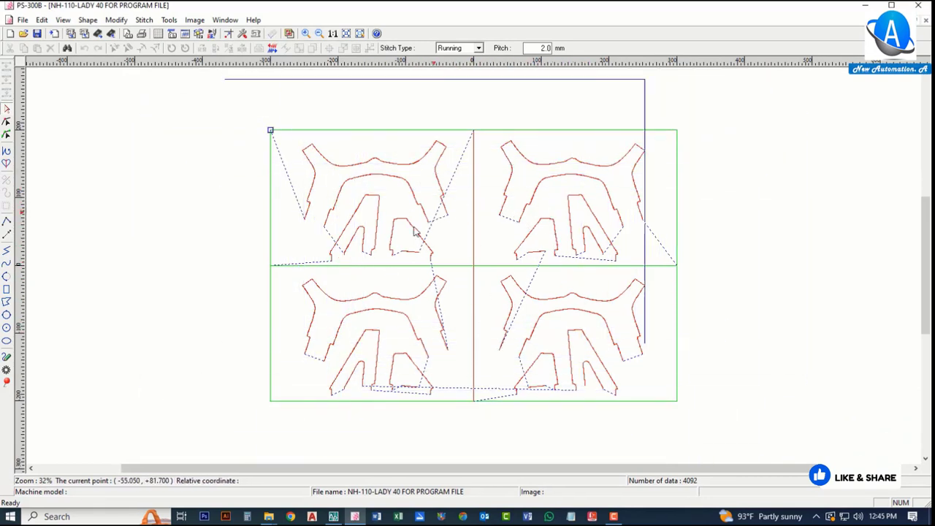
left_click(521, 289)
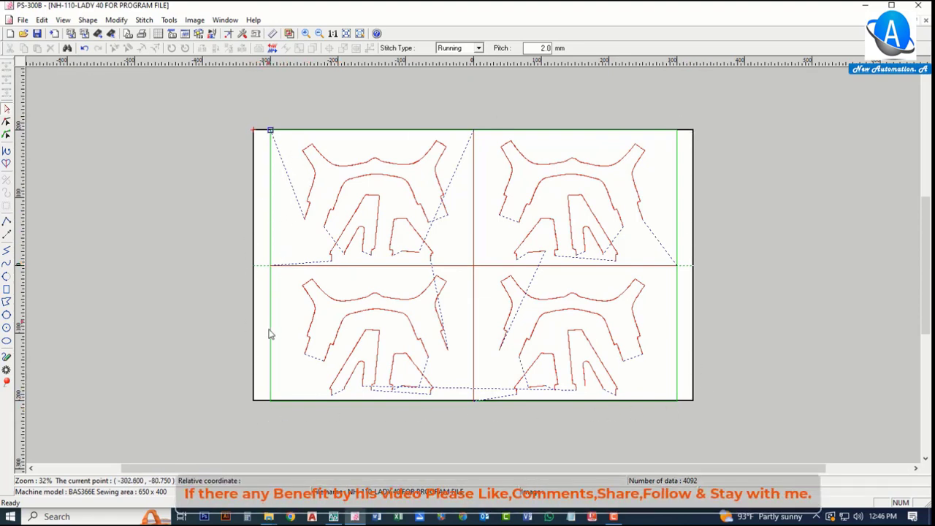
Delete the green outer frame and the red vertical and horizontal centre lines, leaving only the stitch outlines
left_click(271, 221)
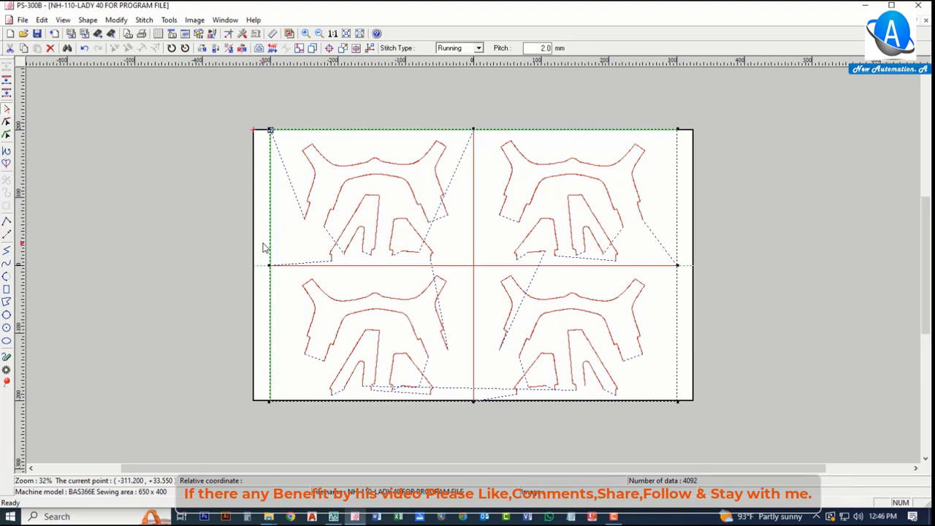
key("Delete")
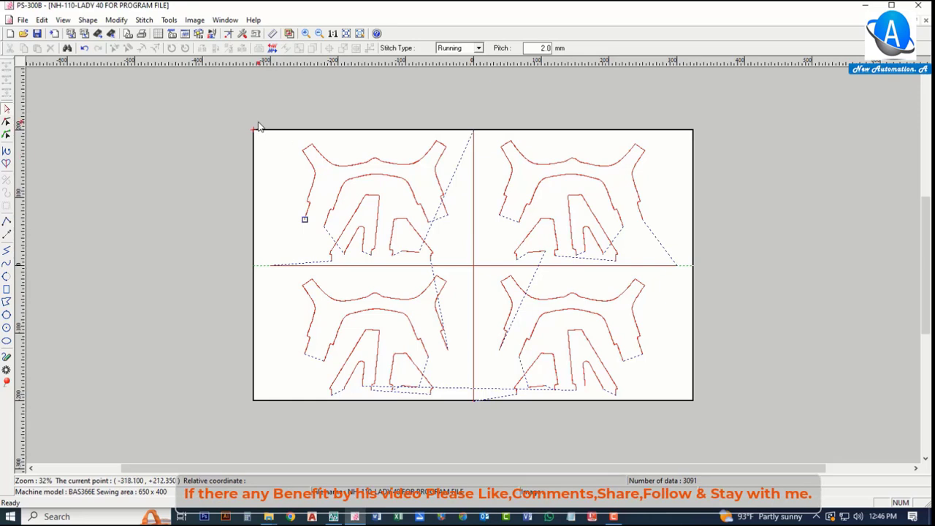
left_click(474, 181)
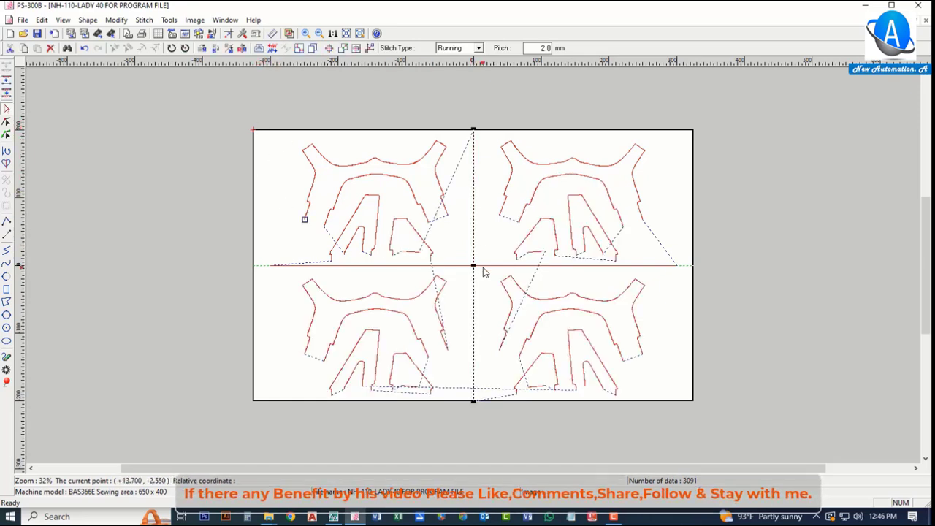
key("Delete")
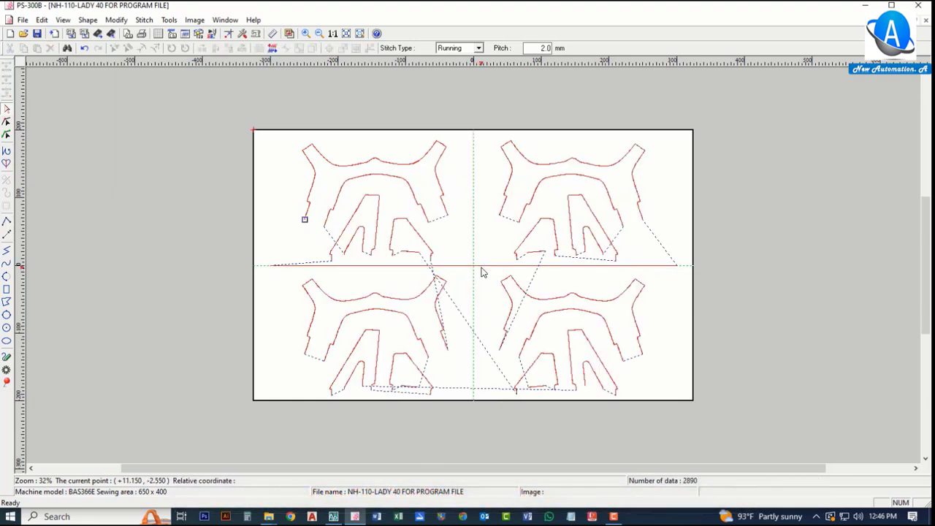
left_click(481, 266)
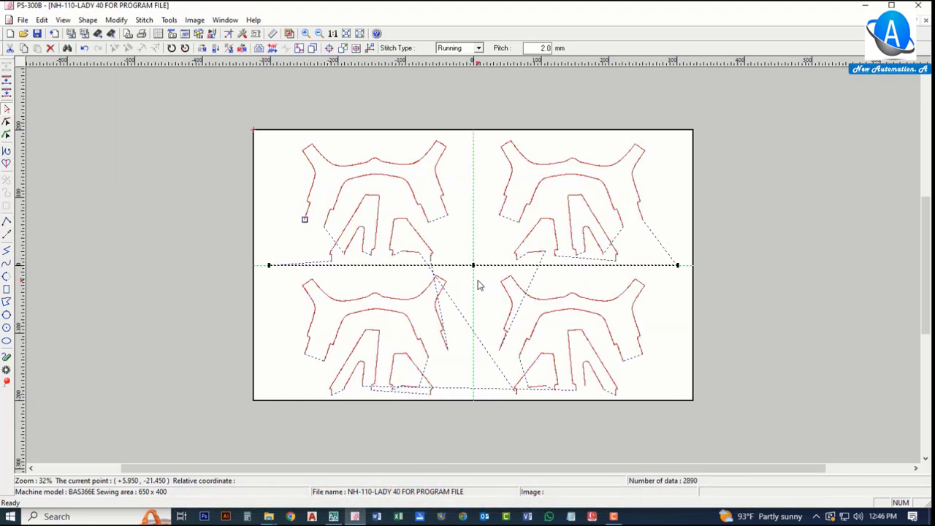
key("Delete")
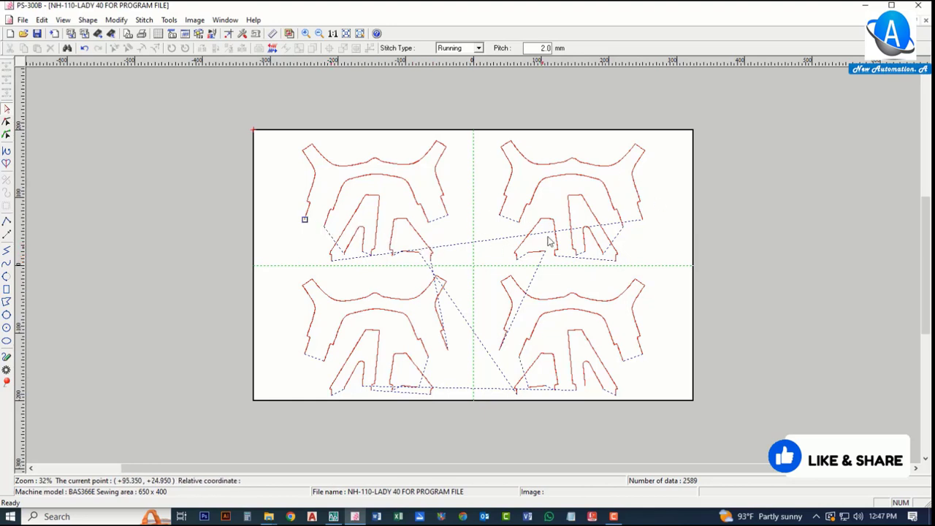
Select all the stitch outlines in the four layouts and set their pitch to 2.8 mm
left_click_drag(220, 93, 728, 447)
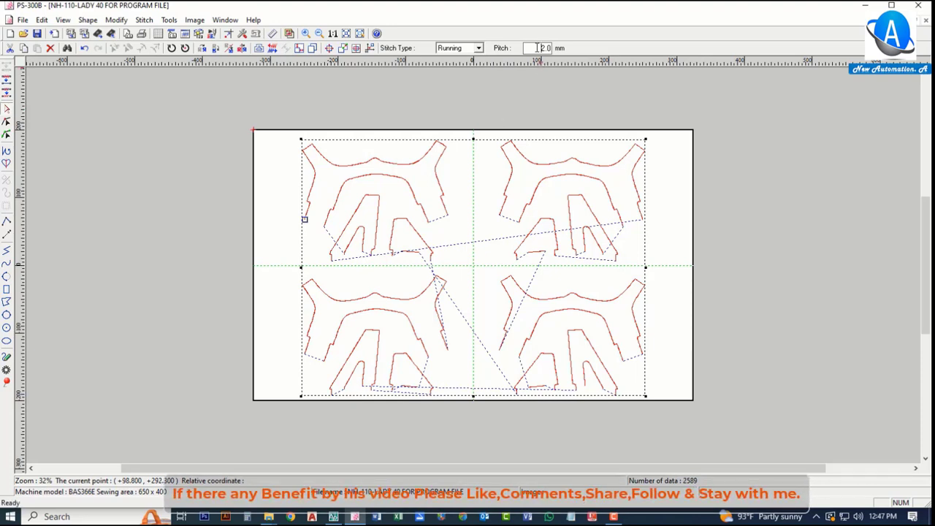
left_click_drag(537, 48, 550, 48)
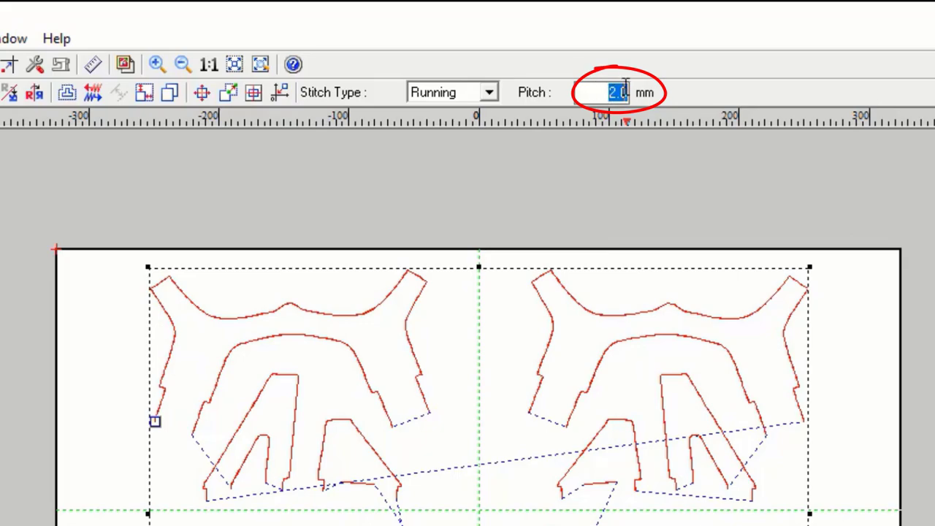
type("2.8")
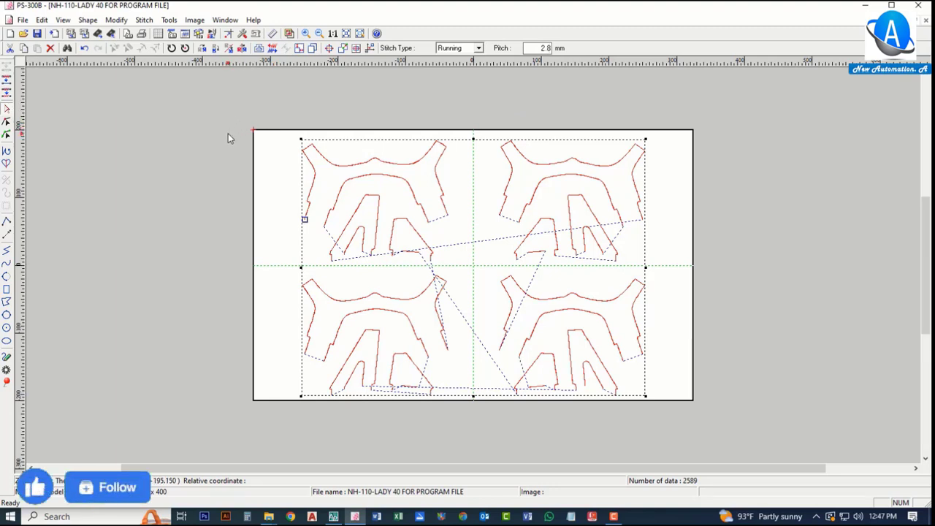
left_click(228, 136)
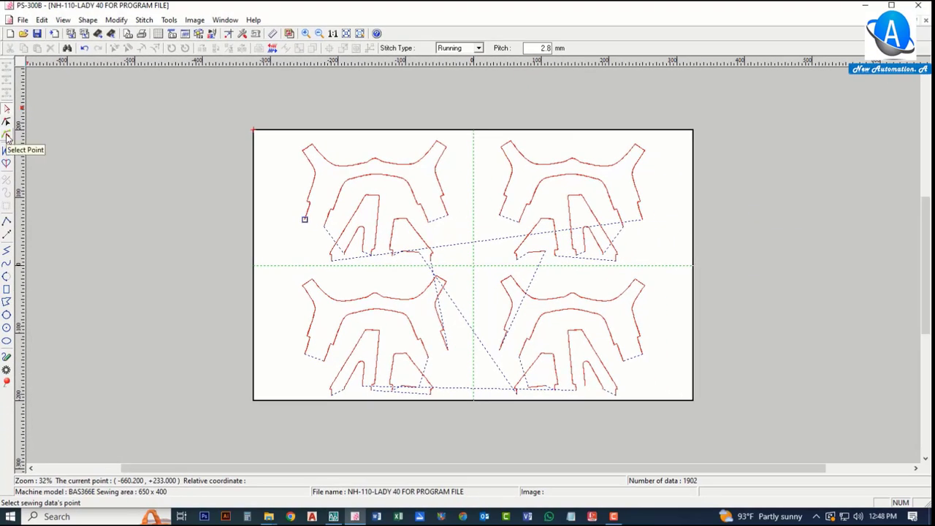
Show the sewing points and examine their spacing along the upper-left layout's curved outlines and lower inner shapes
left_click(8, 138)
scroll(353, 162, "up", 2)
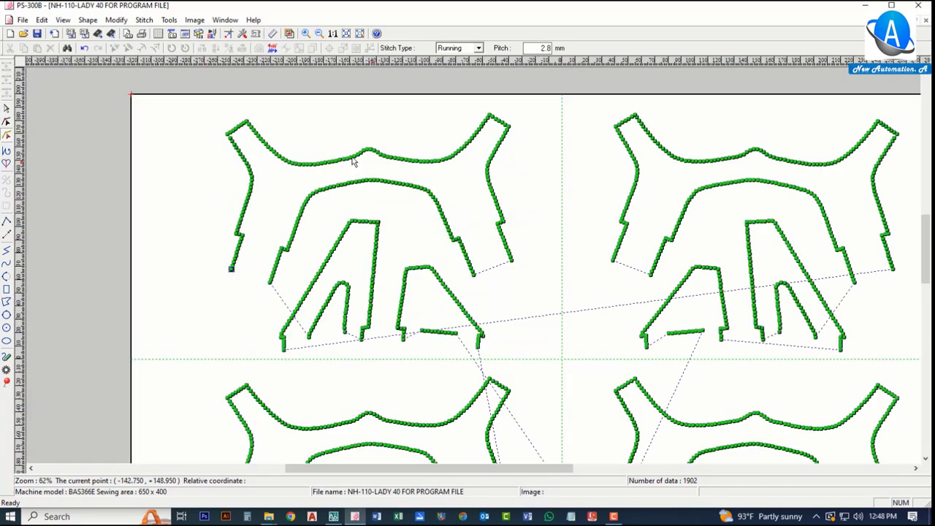
scroll(353, 162, "up", 4)
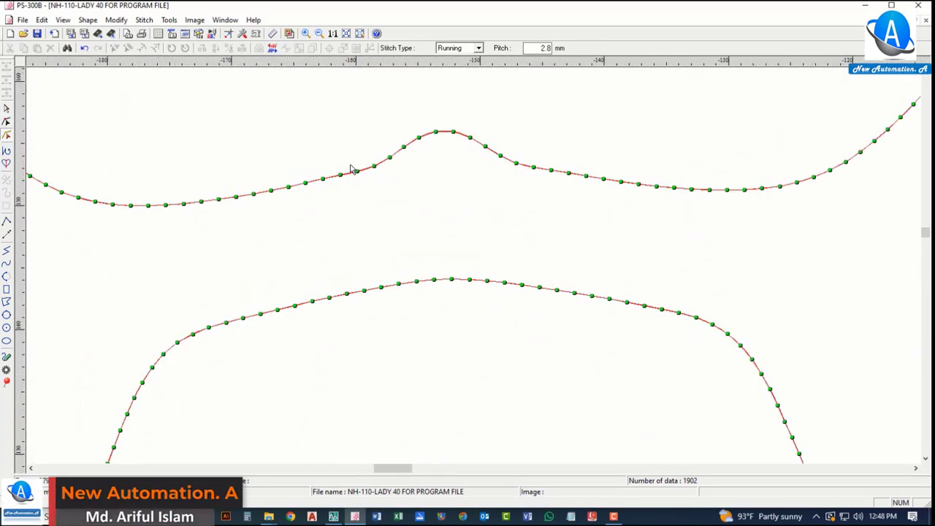
scroll(350, 169, "up", 2)
scroll(369, 219, "up", 2)
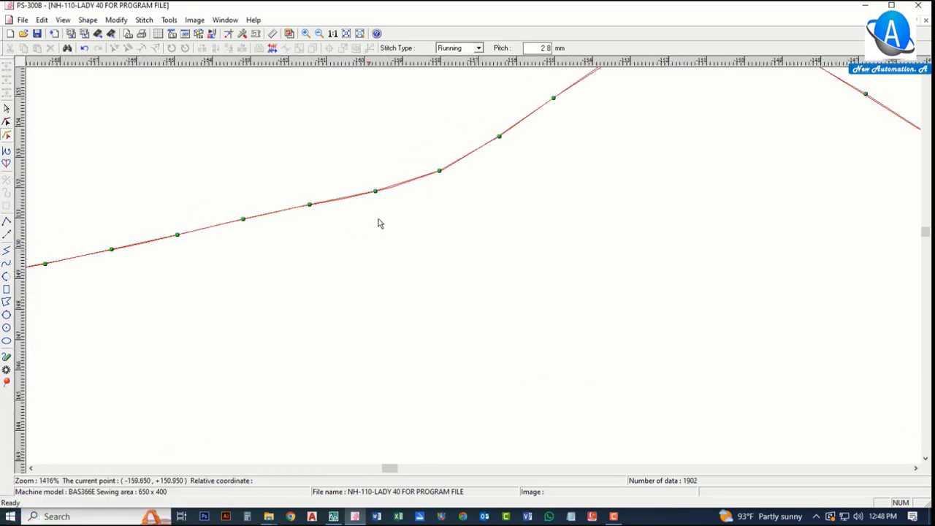
scroll(391, 221, "down", 4)
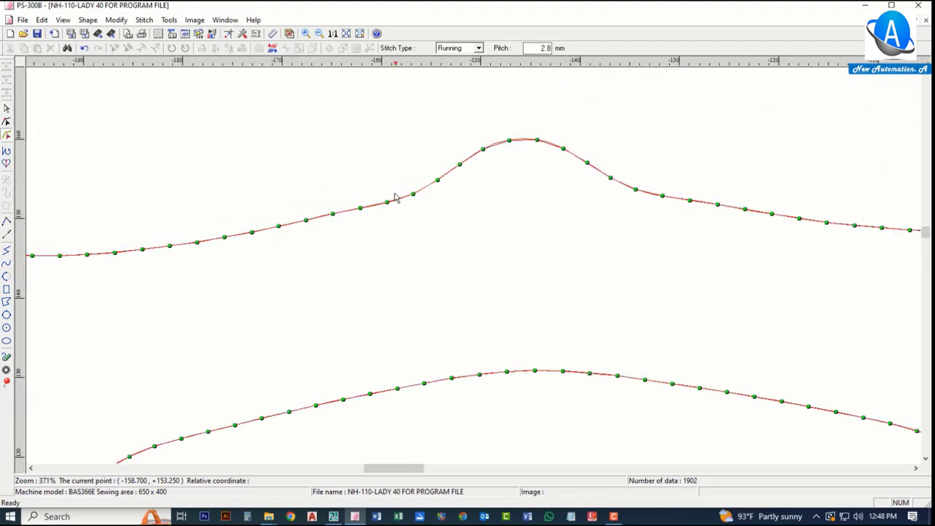
scroll(395, 197, "down", 6)
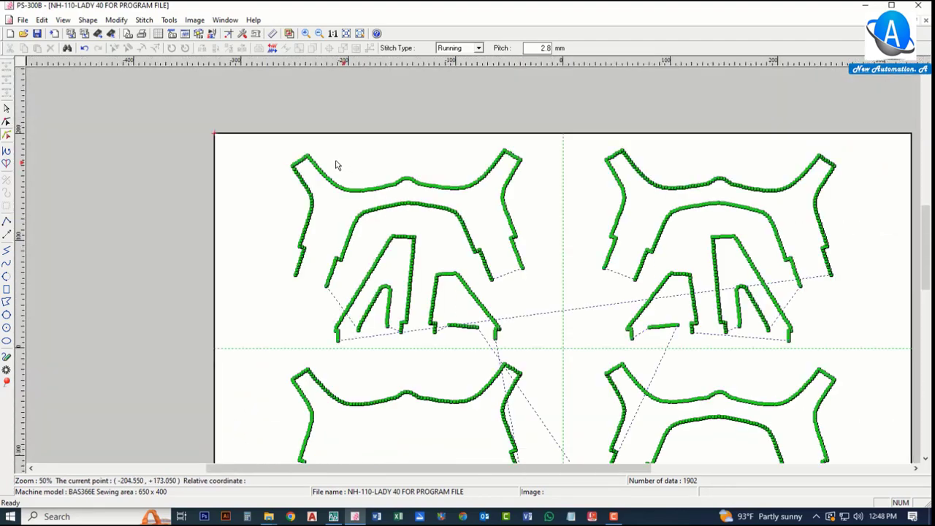
scroll(453, 292, "up", 4)
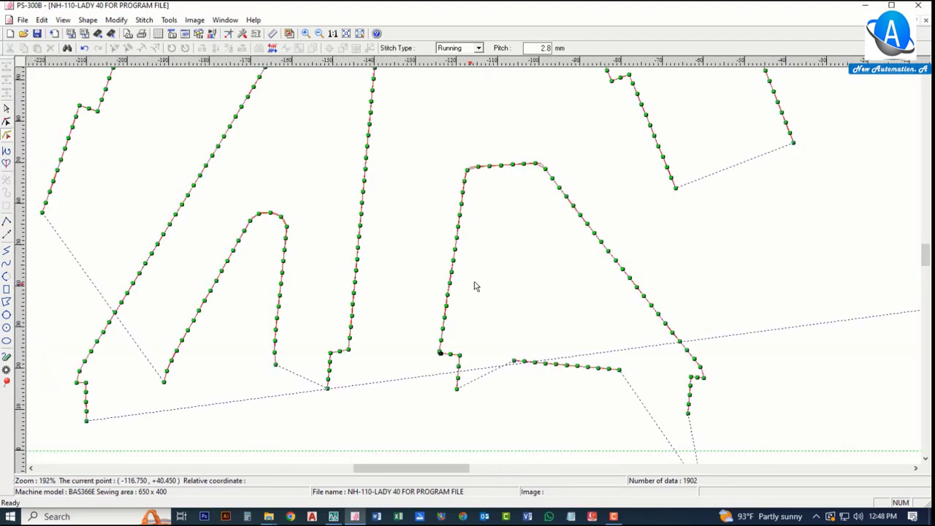
Examine the sewing points around the outer lower corner of the upper-right layout
scroll(474, 286, "down", 5)
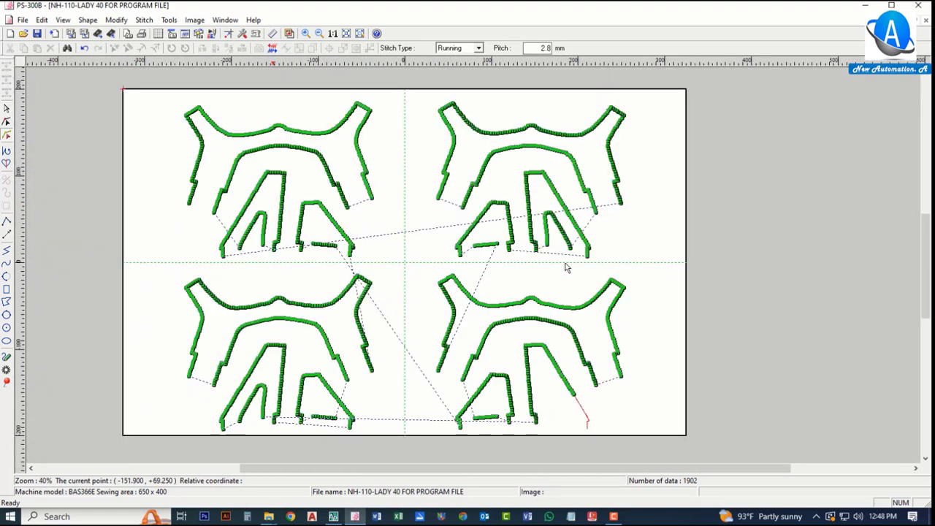
scroll(585, 260, "up", 7)
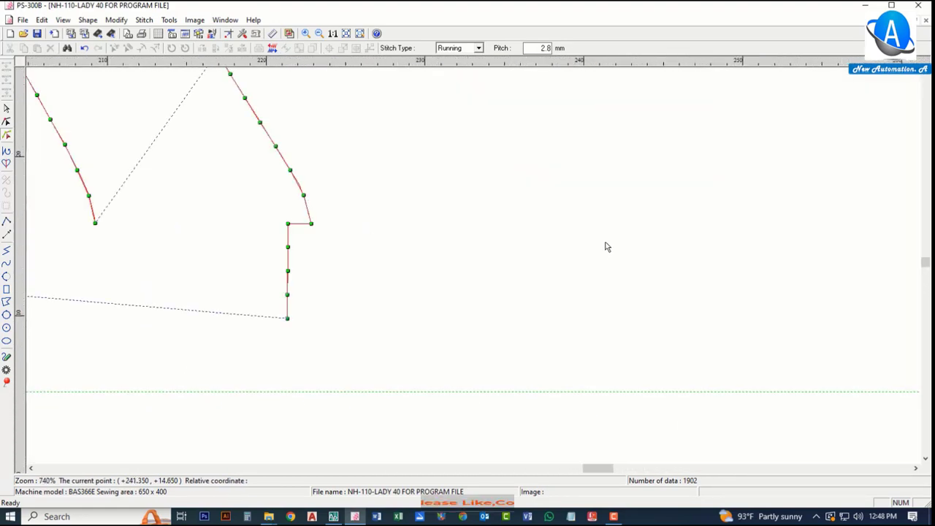
scroll(607, 275, "down", 5)
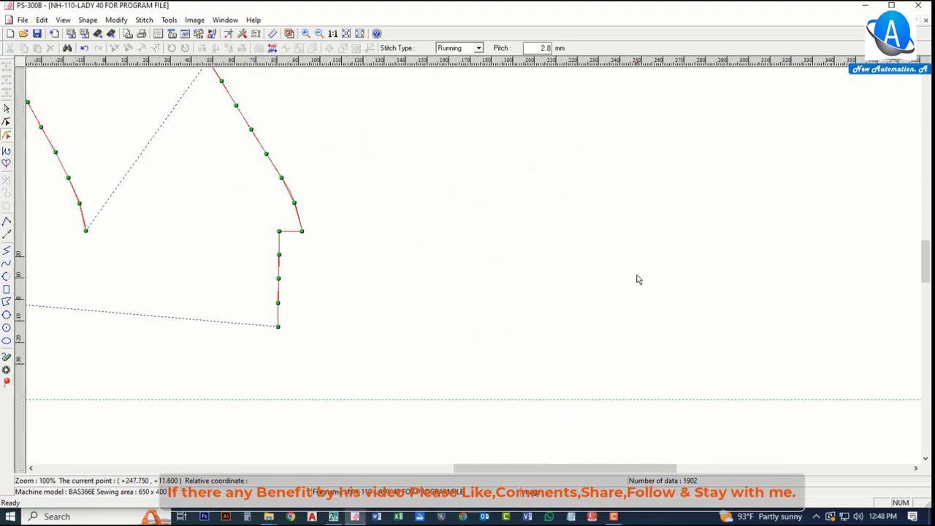
scroll(564, 225, "down", 2)
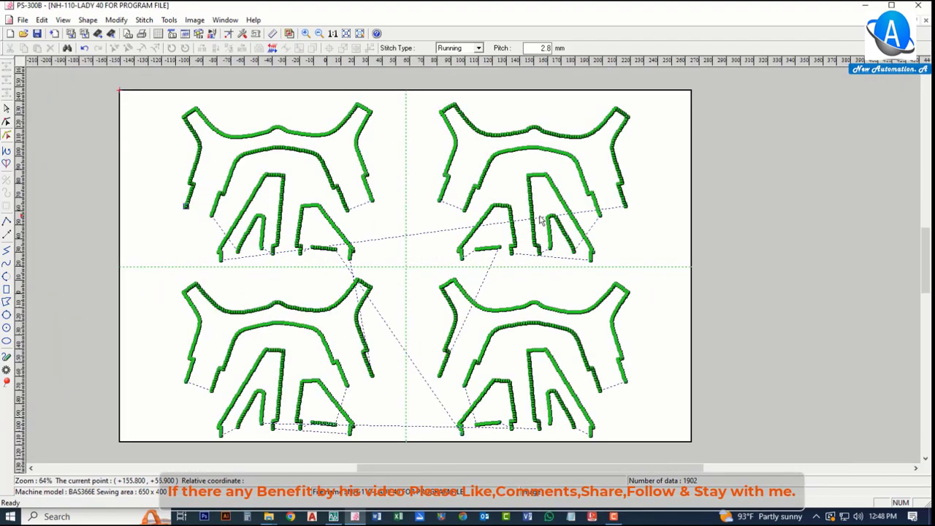
Try moving one sewing point off the tall inner shape's straight edge in the upper-right layout, and undo the move
scroll(541, 219, "up", 5)
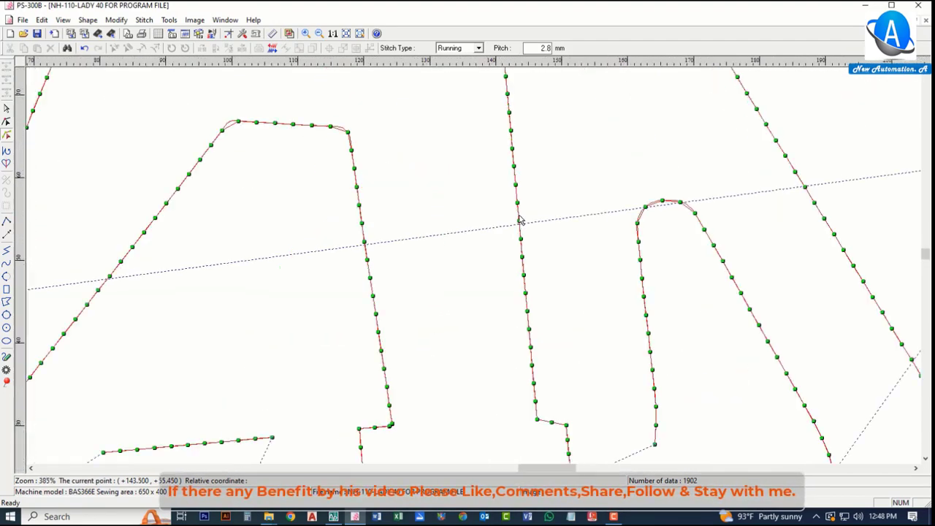
scroll(520, 220, "up", 1)
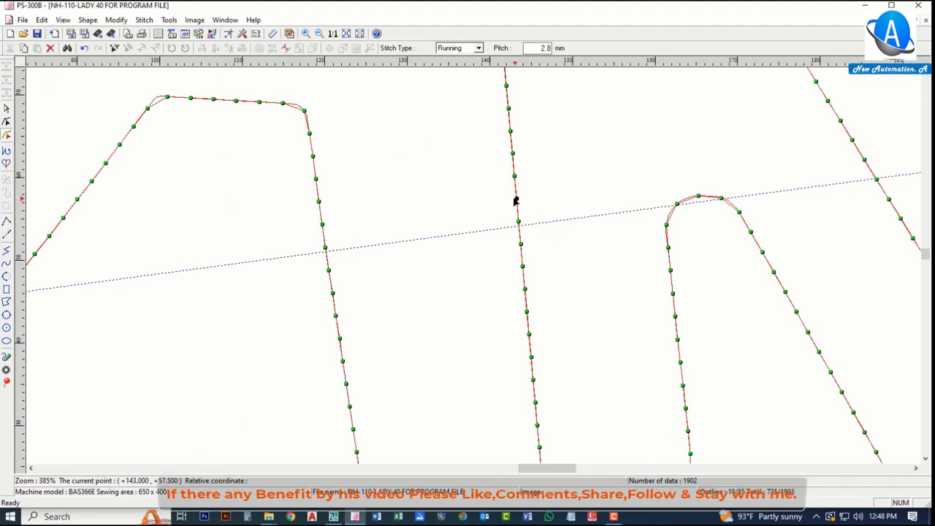
left_click_drag(517, 200, 501, 202)
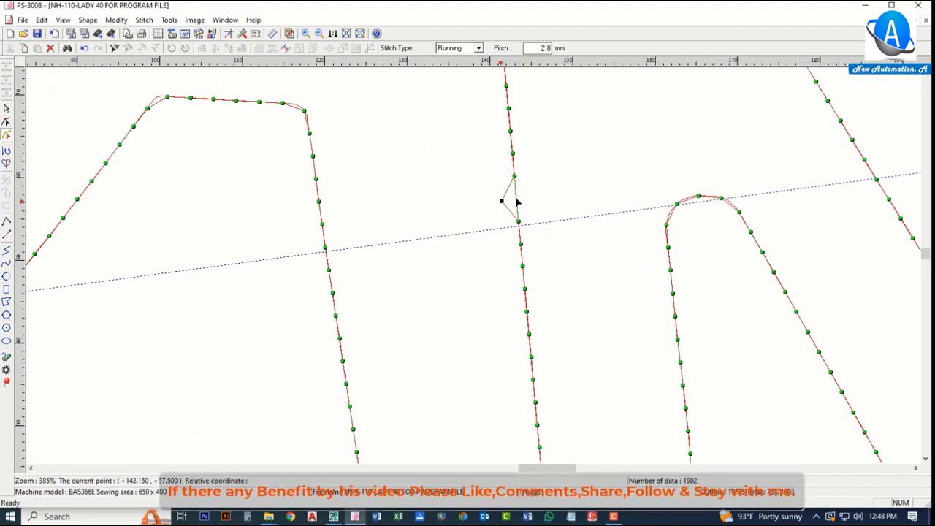
key("ctrl+z")
Examine the sewing point spacing across the upper-right layout's inner shapes and curved outline, and review all four layouts together
scroll(431, 263, "down", 2)
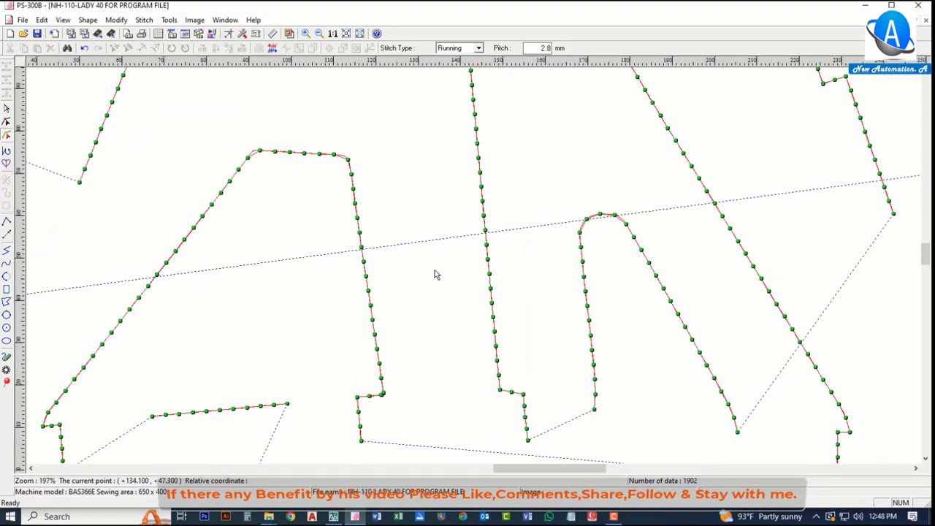
scroll(435, 274, "down", 2)
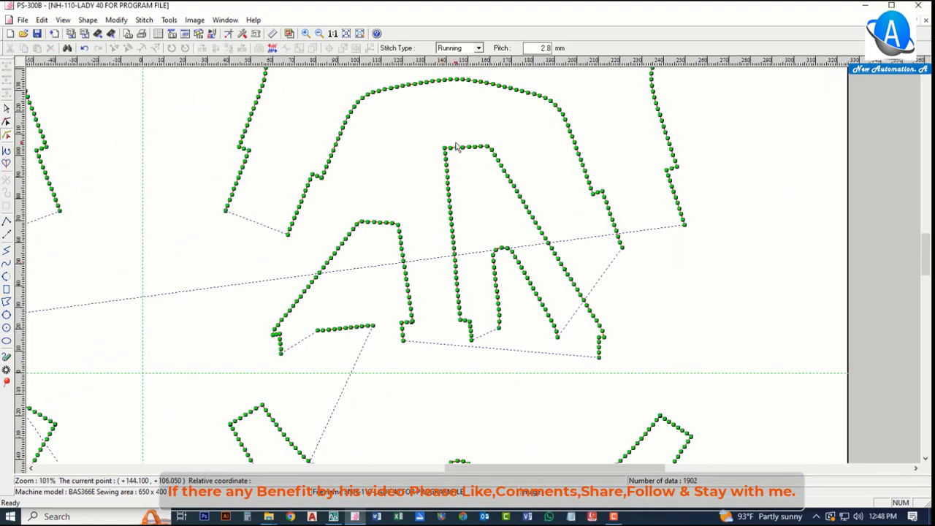
scroll(457, 147, "up", 3)
scroll(470, 210, "down", 4)
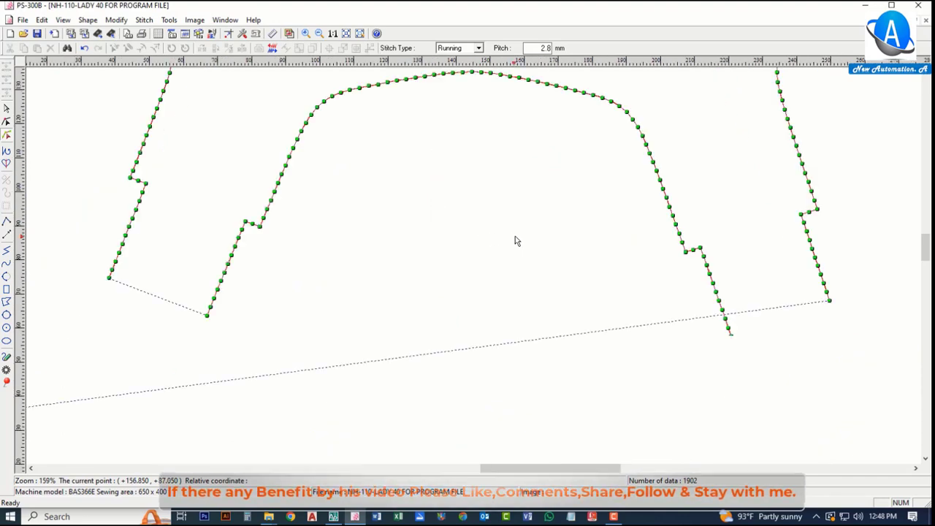
scroll(450, 210, "down", 1)
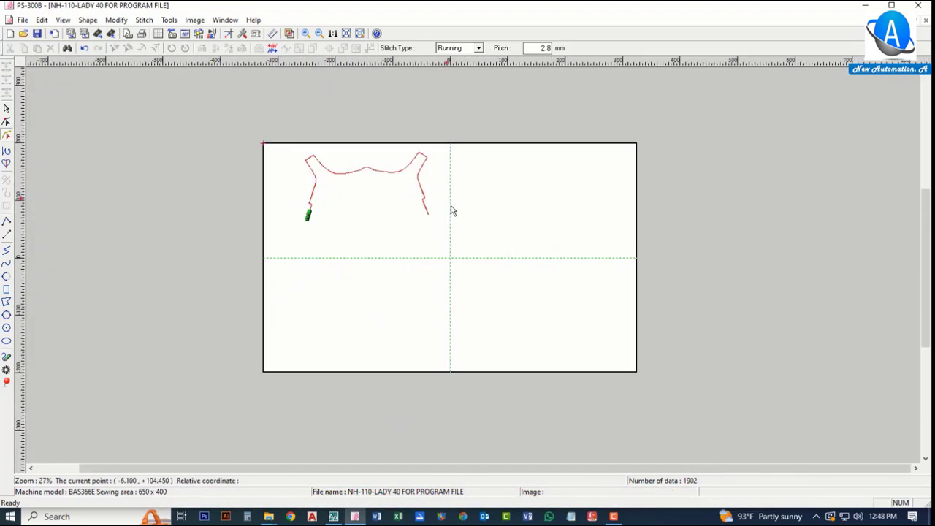
scroll(448, 278, "up", 2)
scroll(332, 233, "down", 4)
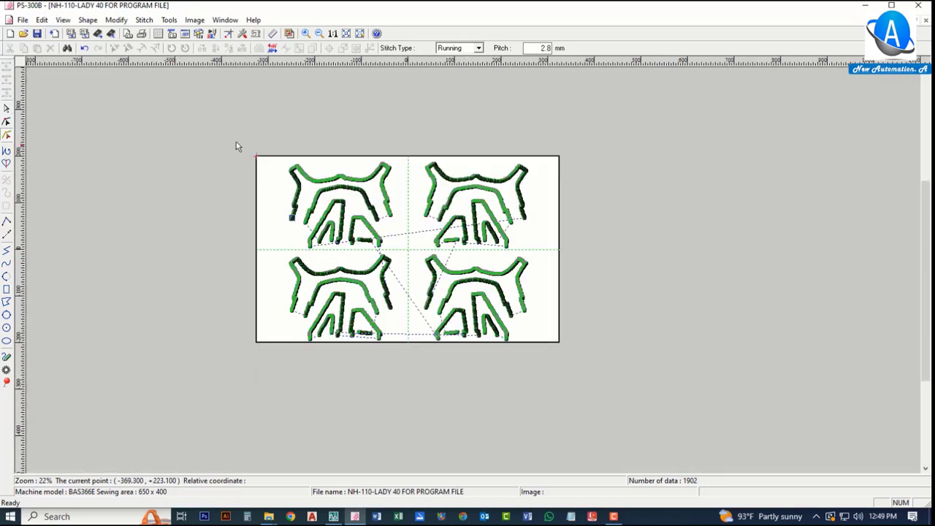
Switch from sewing point editing to shape selection so all four layouts show plain outlines
left_click(7, 108)
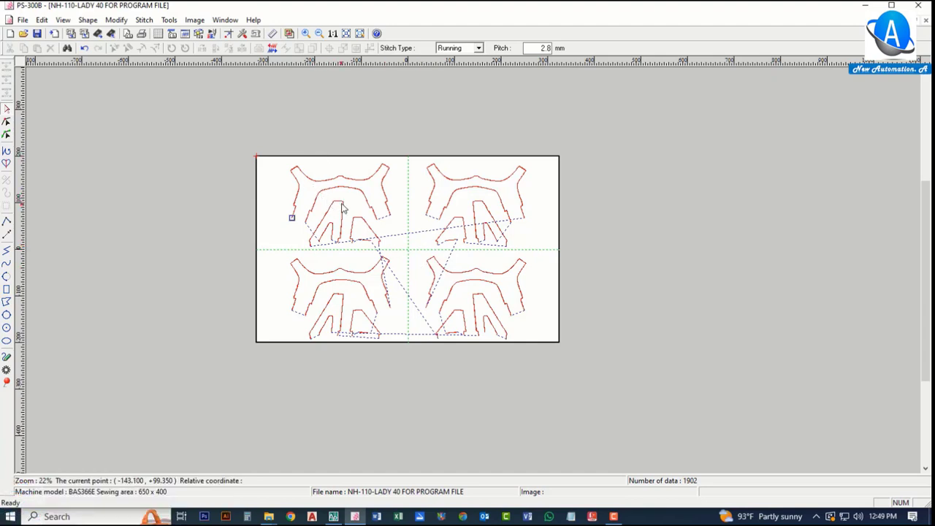
scroll(317, 204, "up", 2)
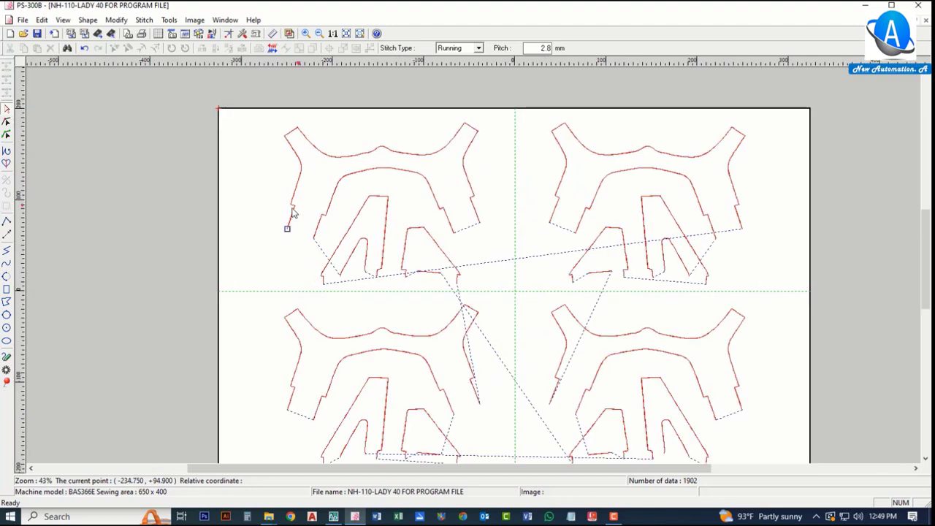
scroll(292, 209, "down", 1)
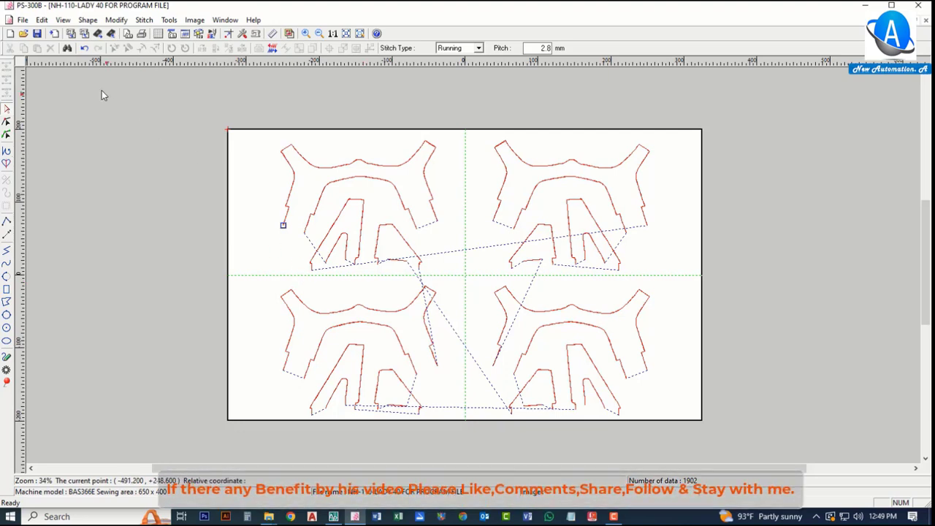
Start writing the data to machine media and set the output folder to the Desktop
left_click(85, 35)
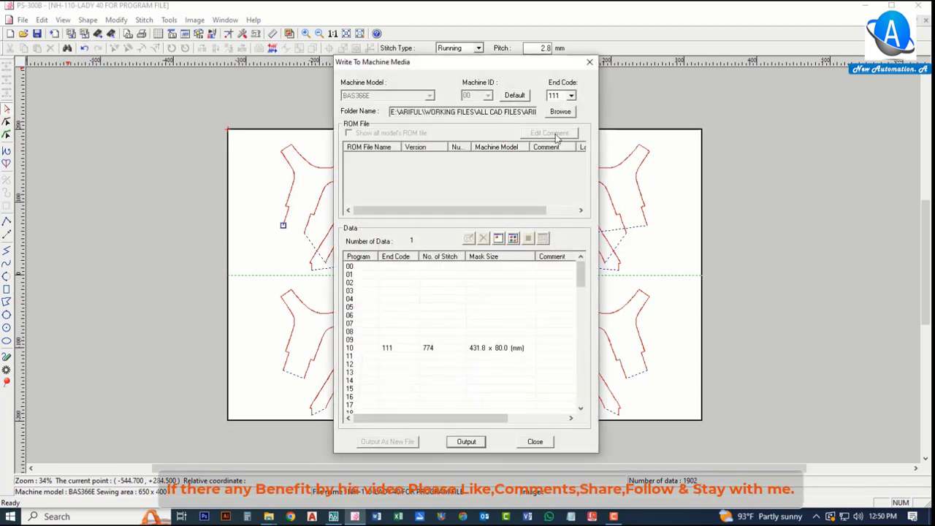
left_click(561, 112)
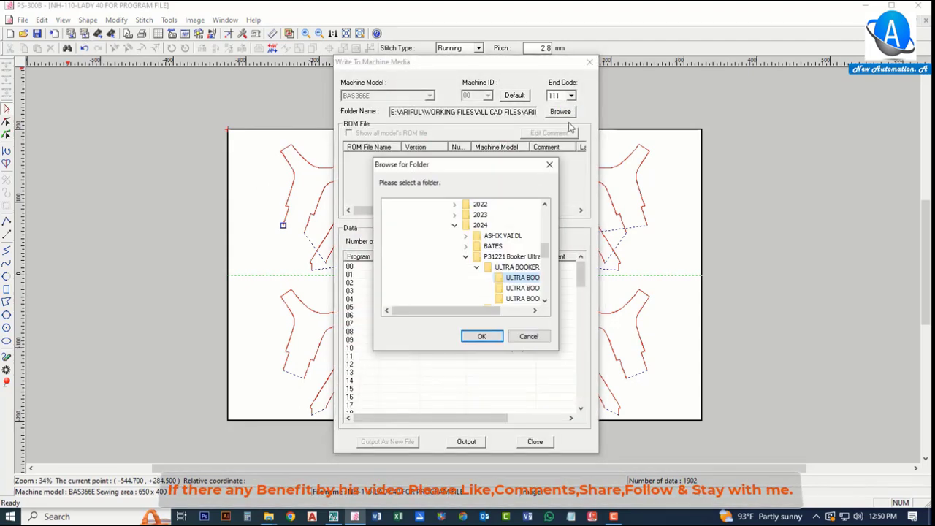
scroll(453, 277, "up", 10)
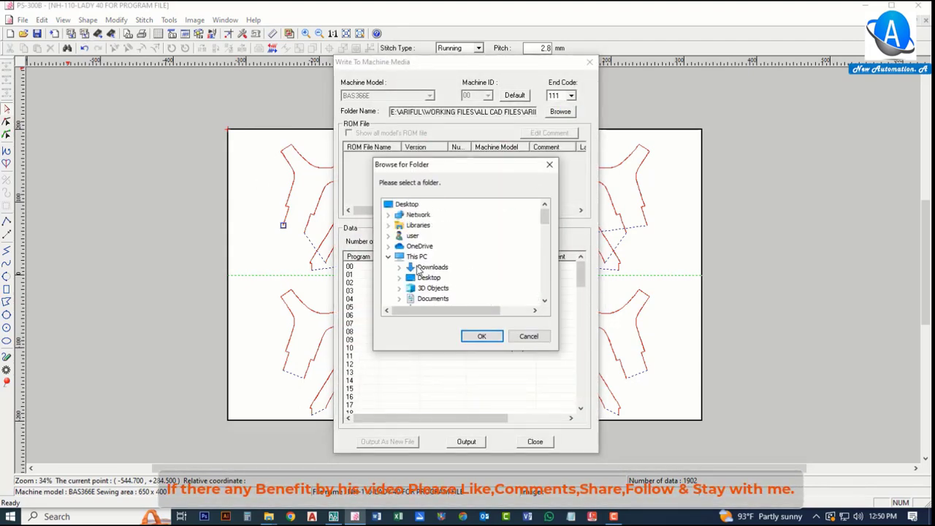
left_click(411, 205)
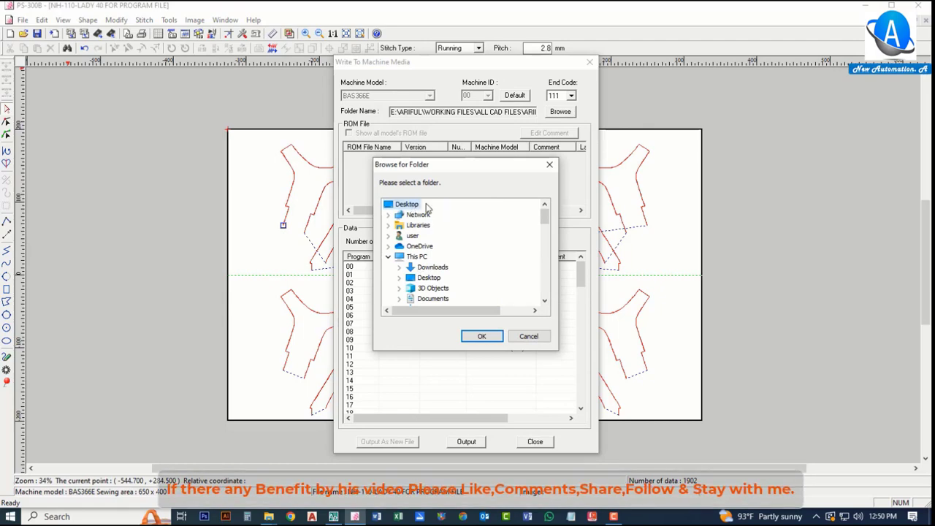
left_click(482, 338)
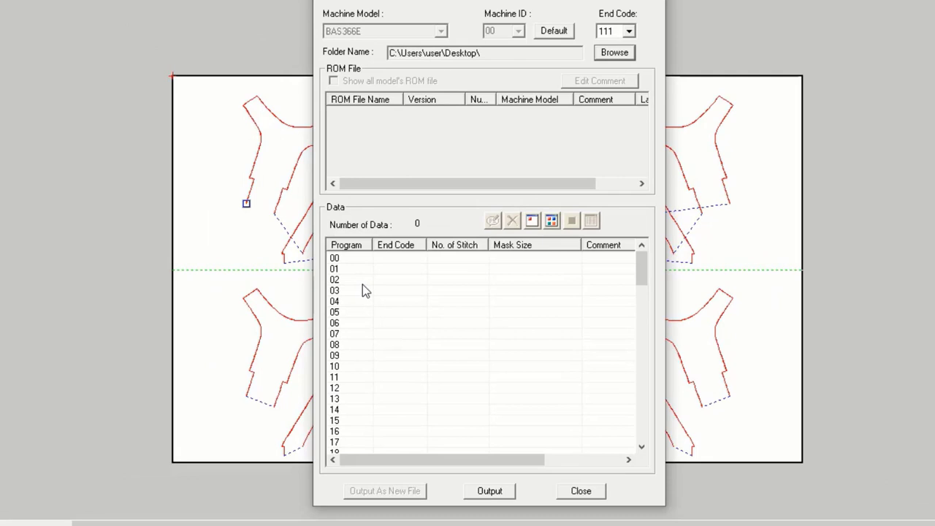
Look through the program number slots from 00 to 99 for the machine output
scroll(406, 334, "down", 5)
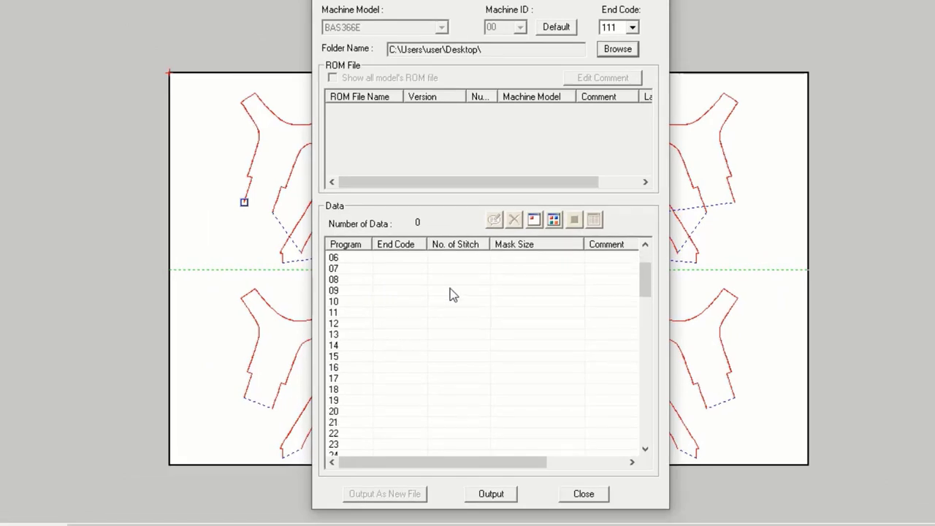
scroll(402, 335, "up", 5)
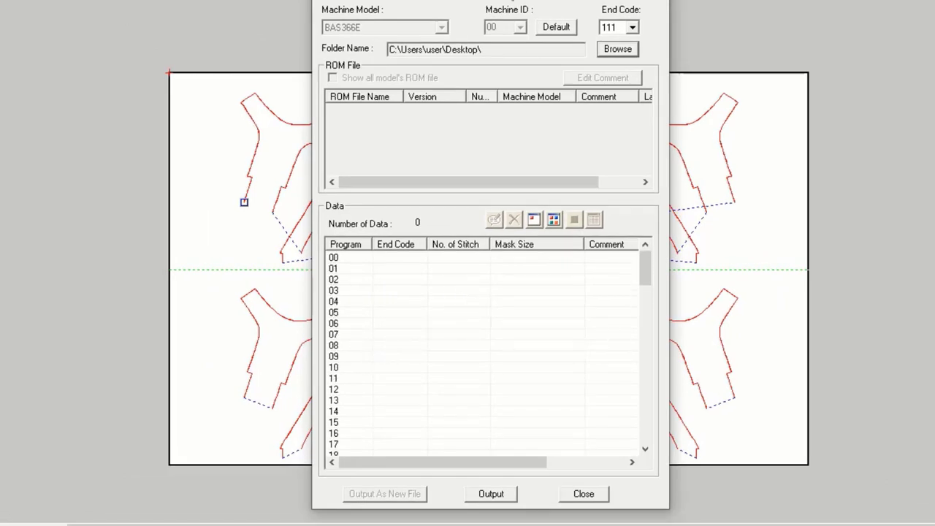
left_click_drag(489, 0, 649, 0)
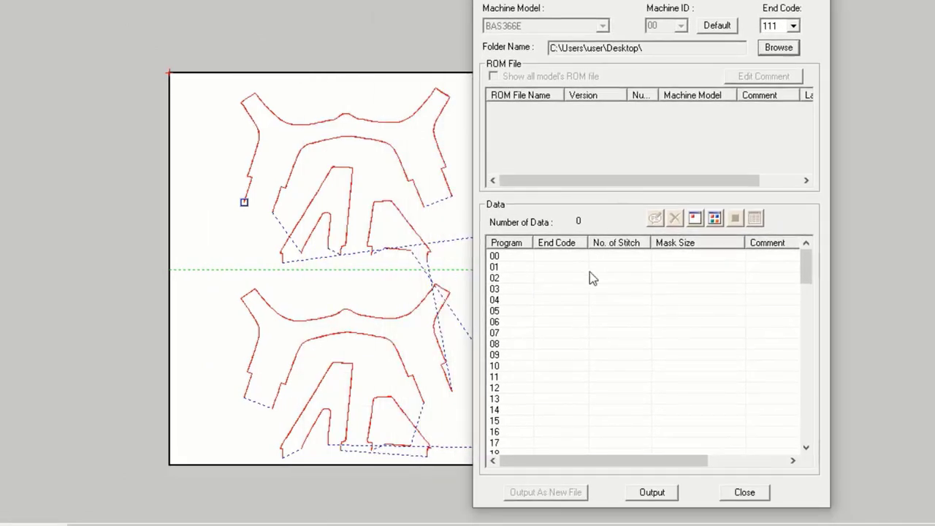
scroll(547, 351, "down", 14)
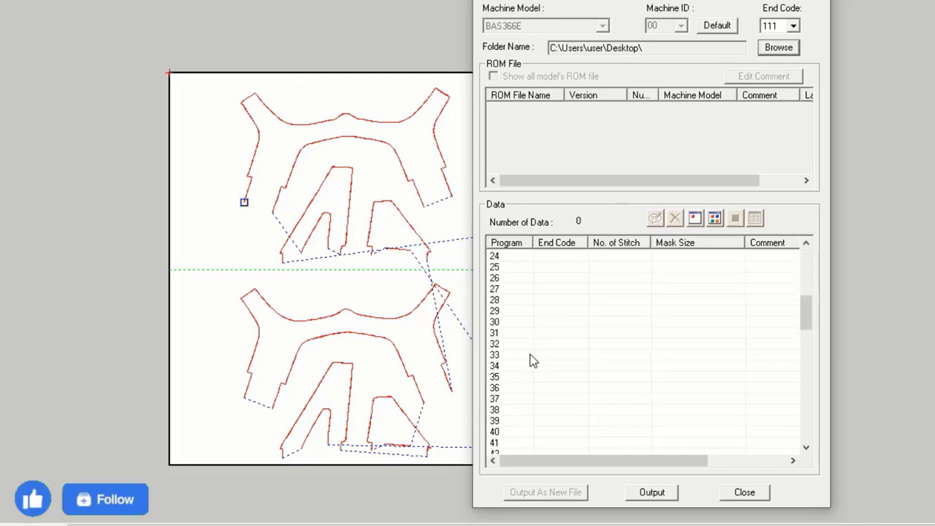
scroll(534, 386, "down", 13)
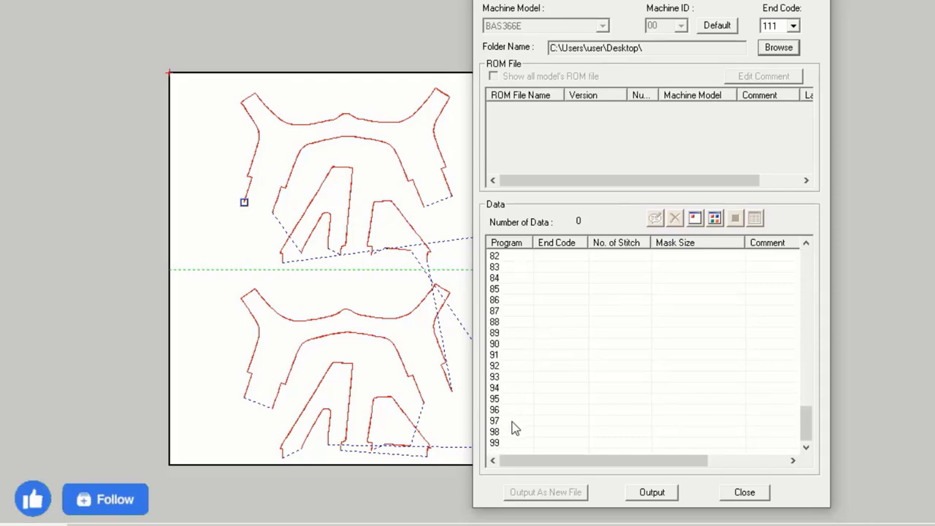
scroll(499, 453, "up", 20)
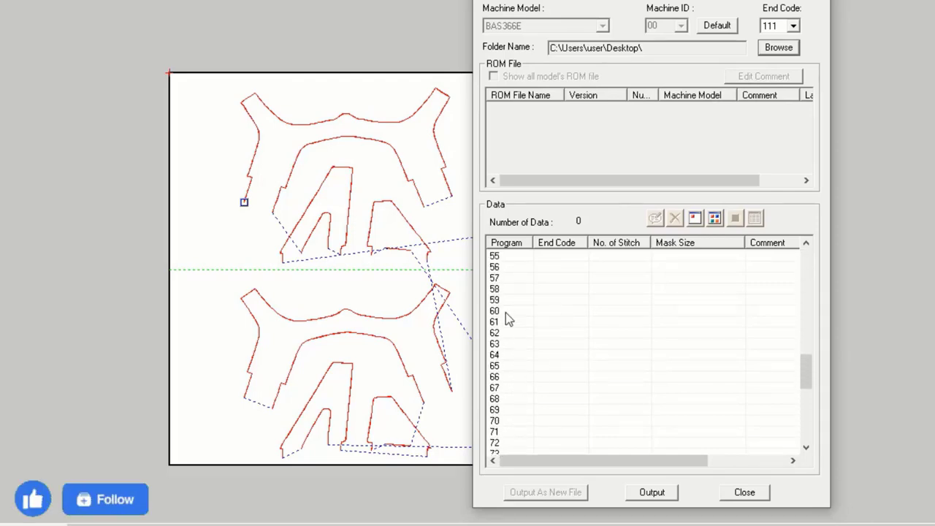
scroll(516, 288, "up", 3)
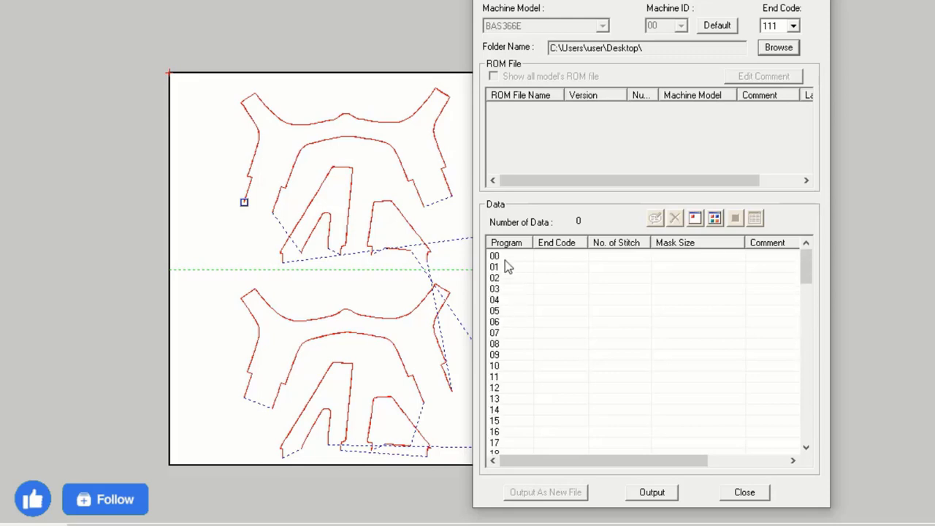
scroll(522, 443, "down", 20)
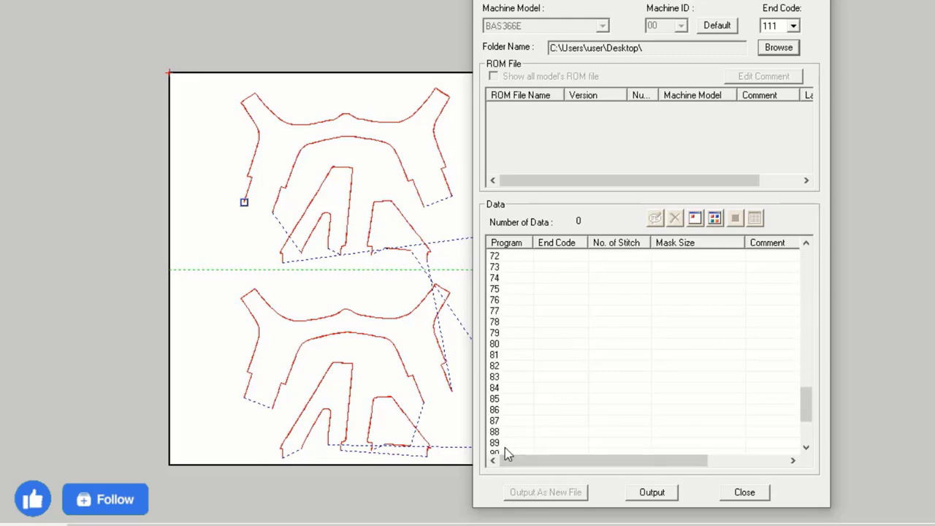
scroll(521, 276, "up", 20)
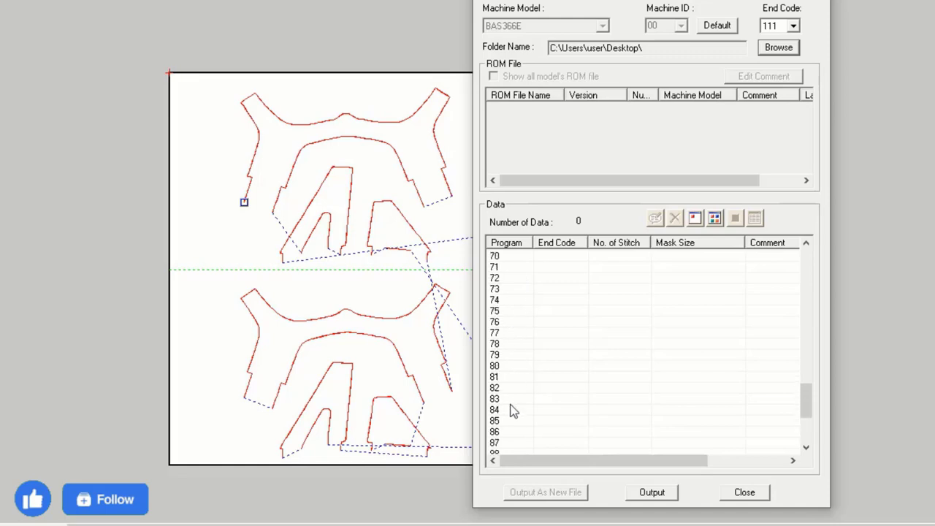
scroll(524, 388, "up", 7)
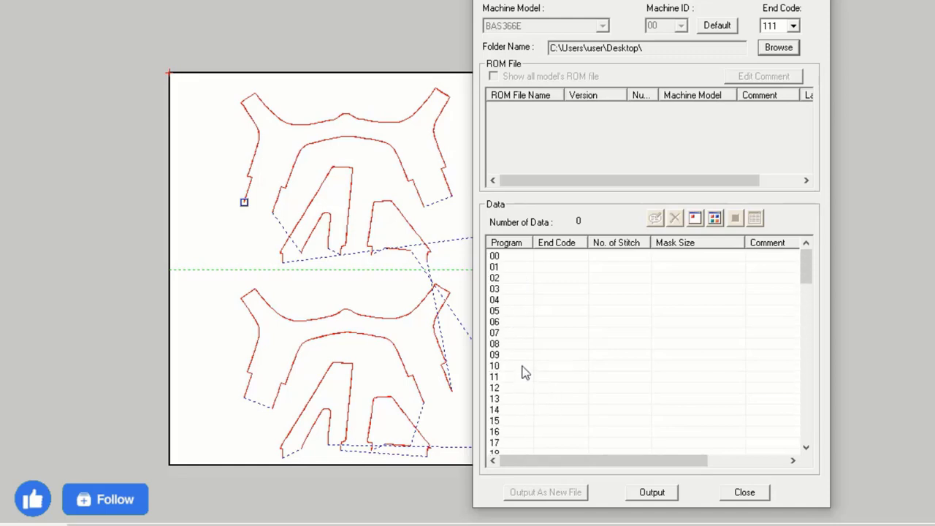
left_click(498, 277)
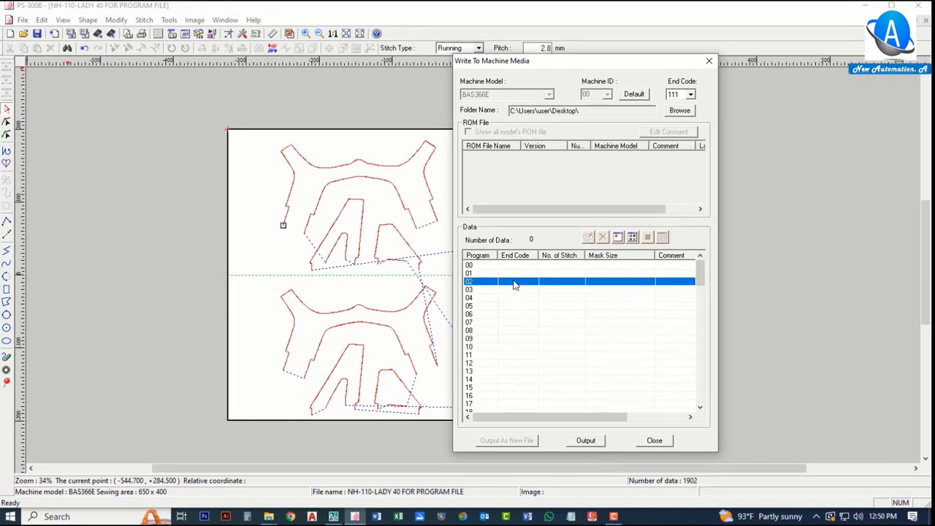
double_click(514, 285)
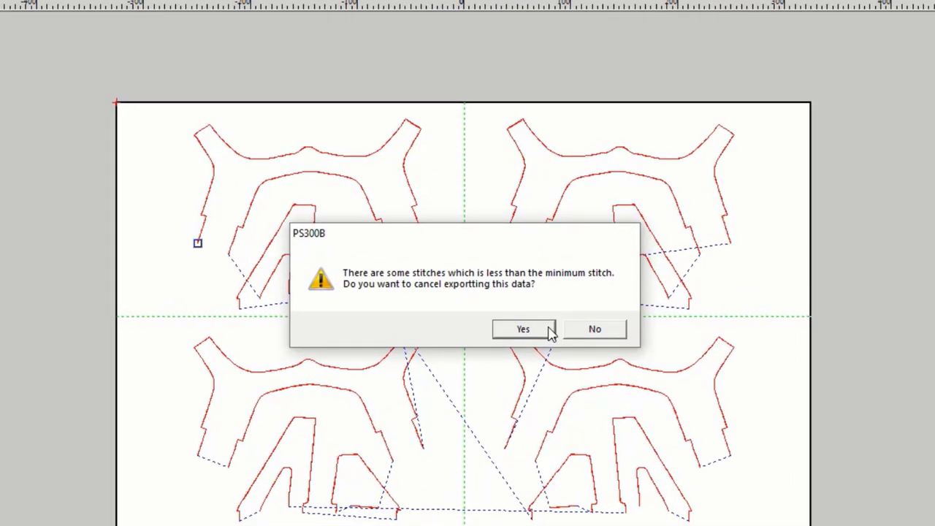
left_click(521, 284)
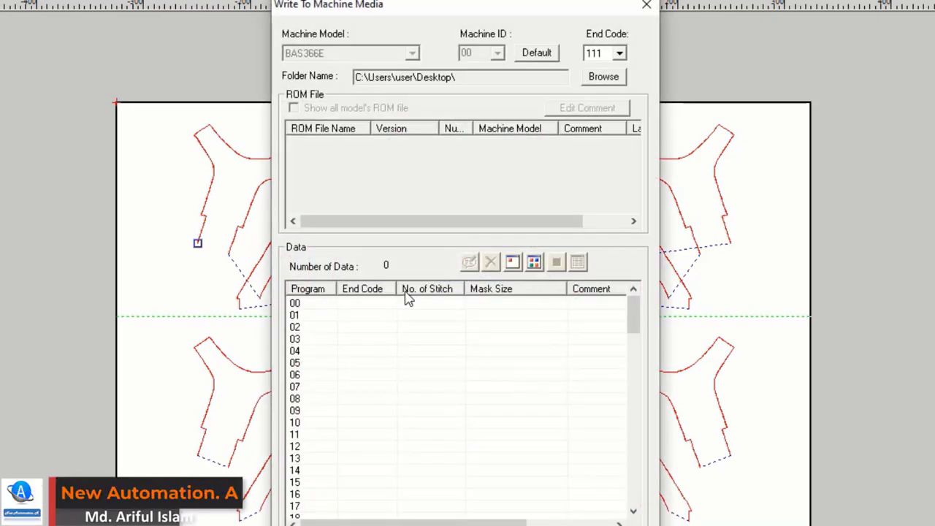
Output the stitch data to program number 02 on the Desktop, continuing the export despite stitches below the minimum length
double_click(304, 328)
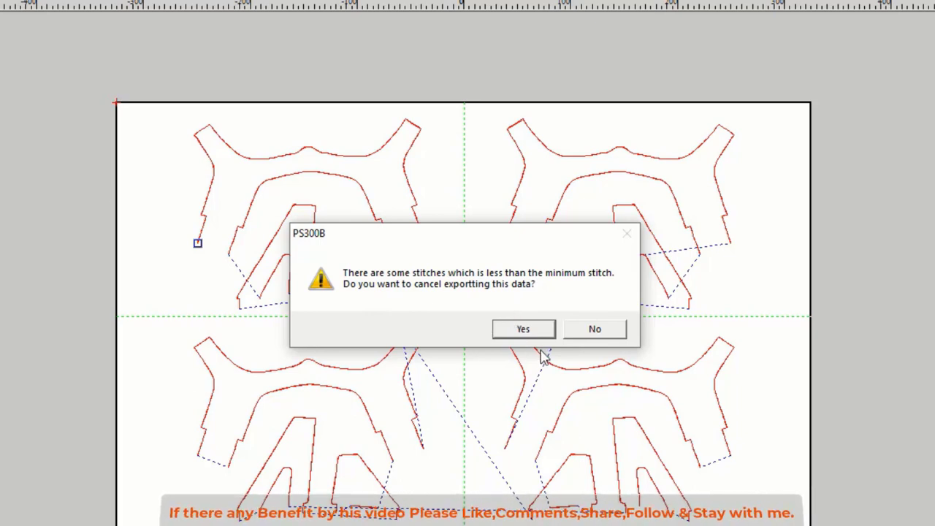
left_click(598, 330)
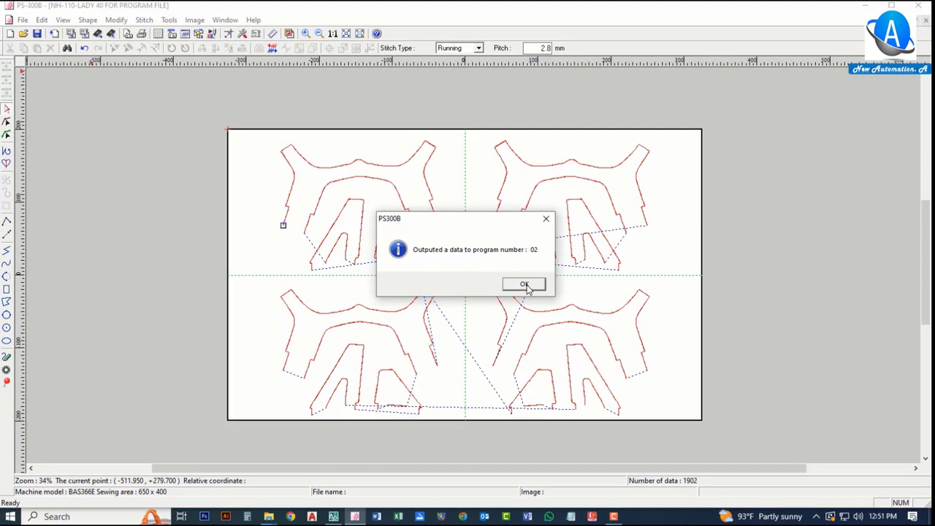
left_click(525, 285)
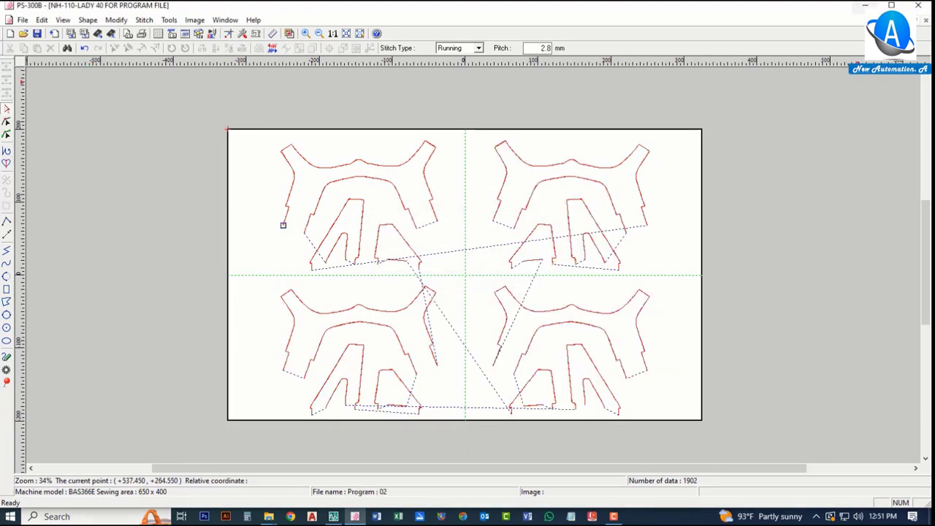
Go to the Windows desktop and check the exported BAS002 stitch file
left_click(865, 5)
left_click(864, 7)
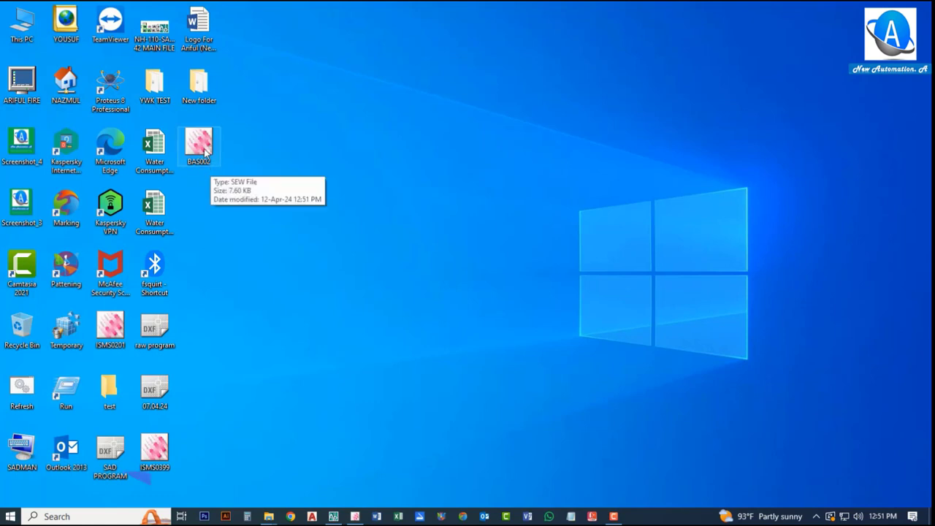
Return to PS-300B and close NH-110-LADY 40 FOR PROGRAM FILE without saving its changes
left_click(355, 516)
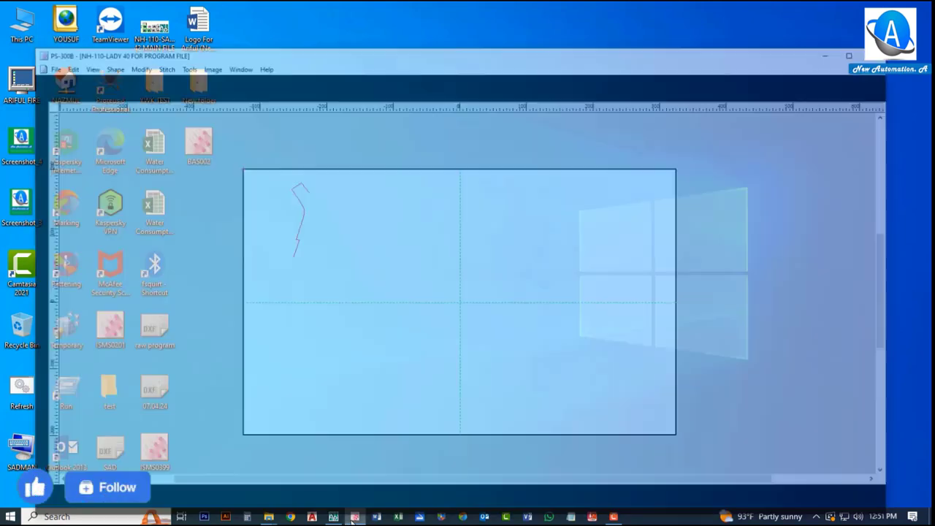
left_click(918, 5)
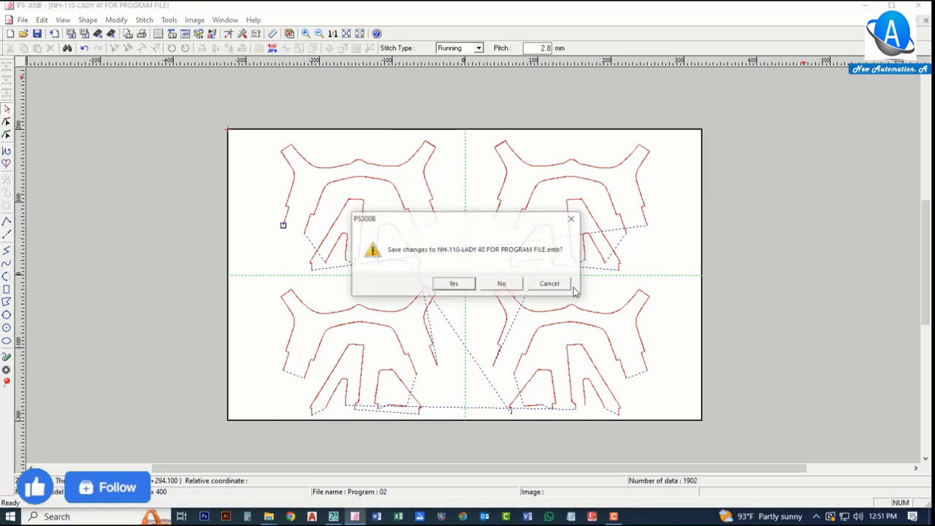
left_click(502, 284)
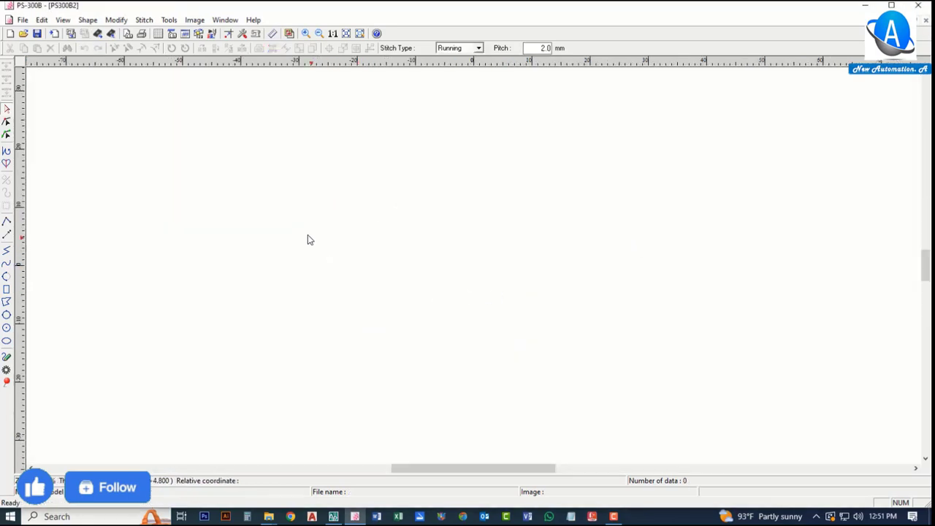